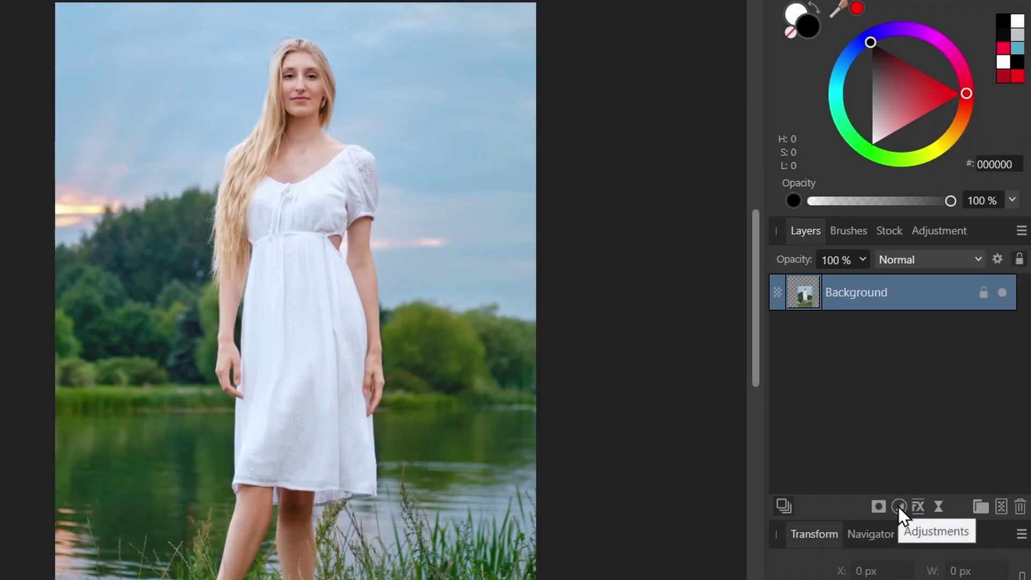
# Add an HSL adjustment and shift the chosen colour range's Hue to 10.8°.
pyautogui.click(938, 447)
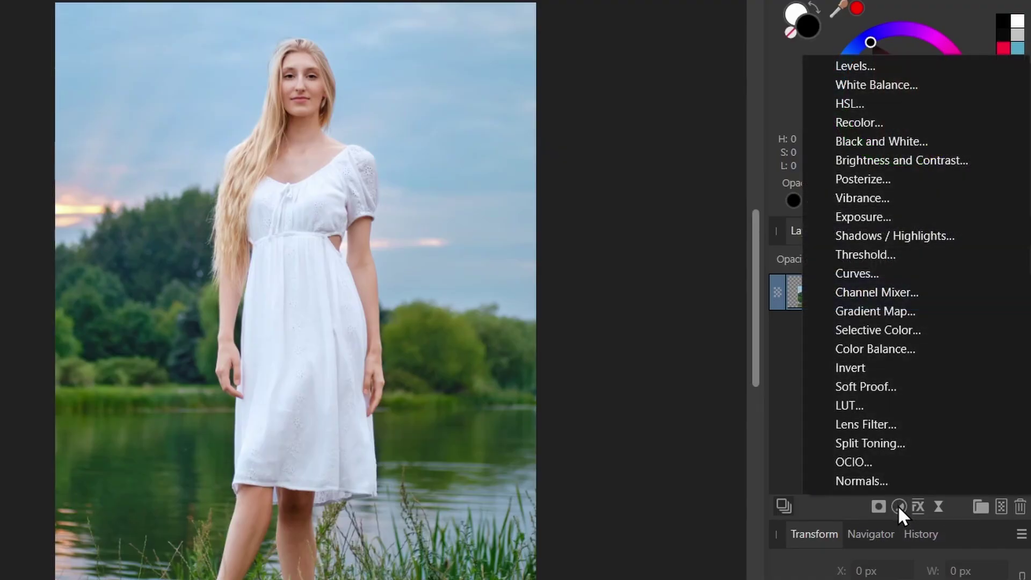
pyautogui.click(863, 102)
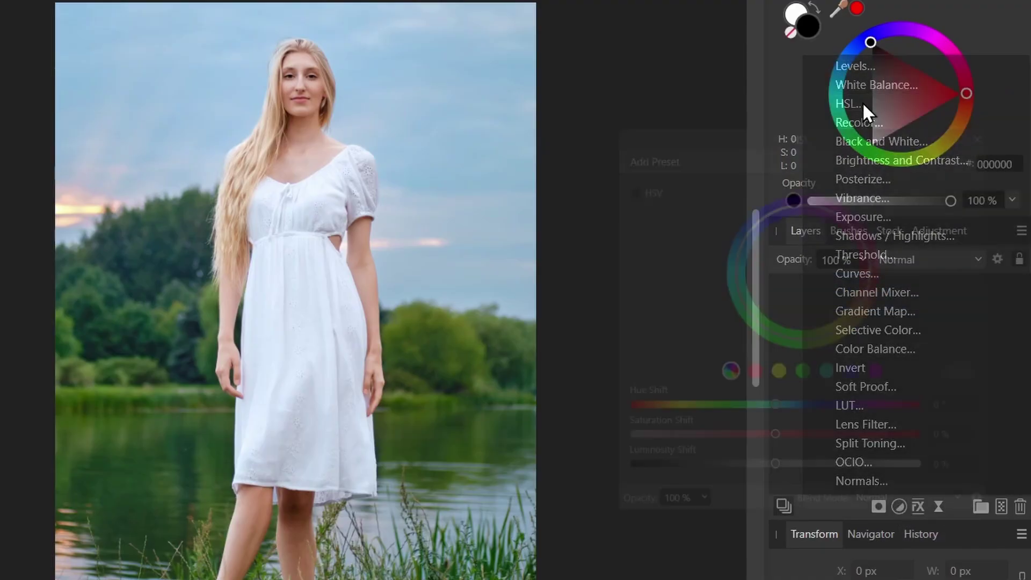
pyautogui.moveTo(839, 114); pyautogui.dragTo(809, 45)
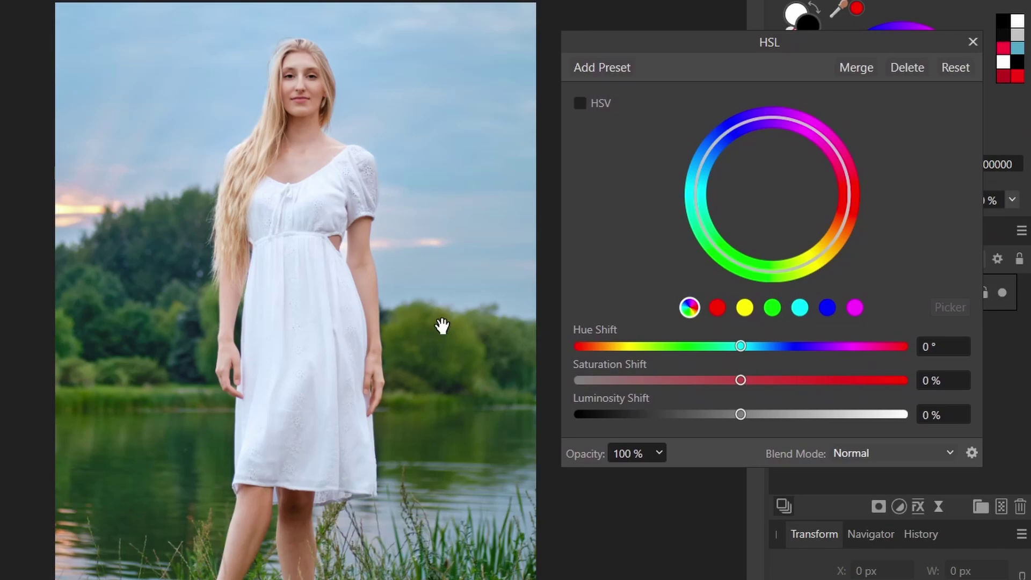
pyautogui.click(771, 308)
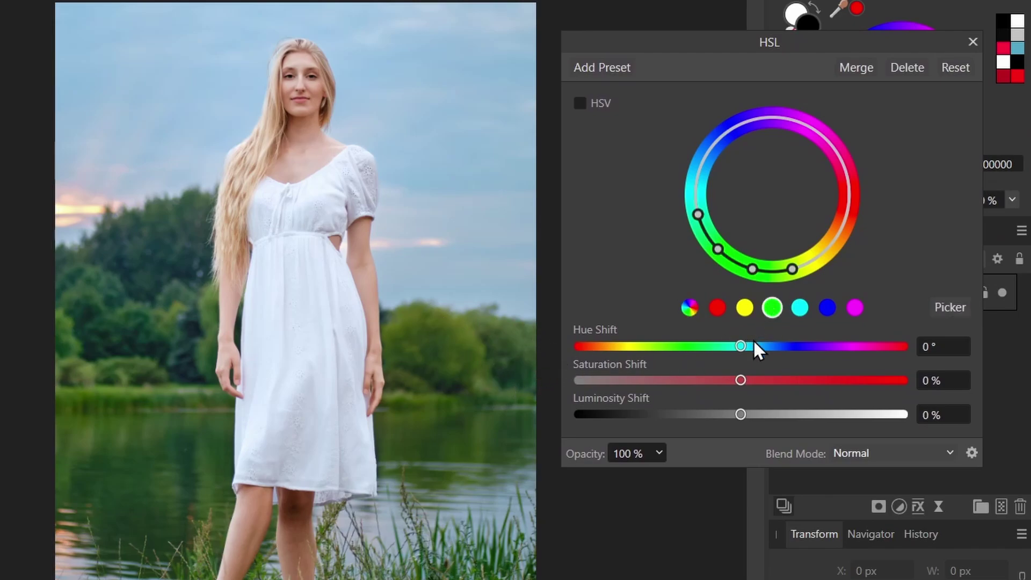
pyautogui.moveTo(744, 345); pyautogui.dragTo(666, 348)
pyautogui.moveTo(742, 344)
pyautogui.mouseDown()
pyautogui.moveTo(601, 354)
pyautogui.moveTo(800, 360)
pyautogui.moveTo(611, 357)
pyautogui.moveTo(749, 357)
pyautogui.mouseUp()
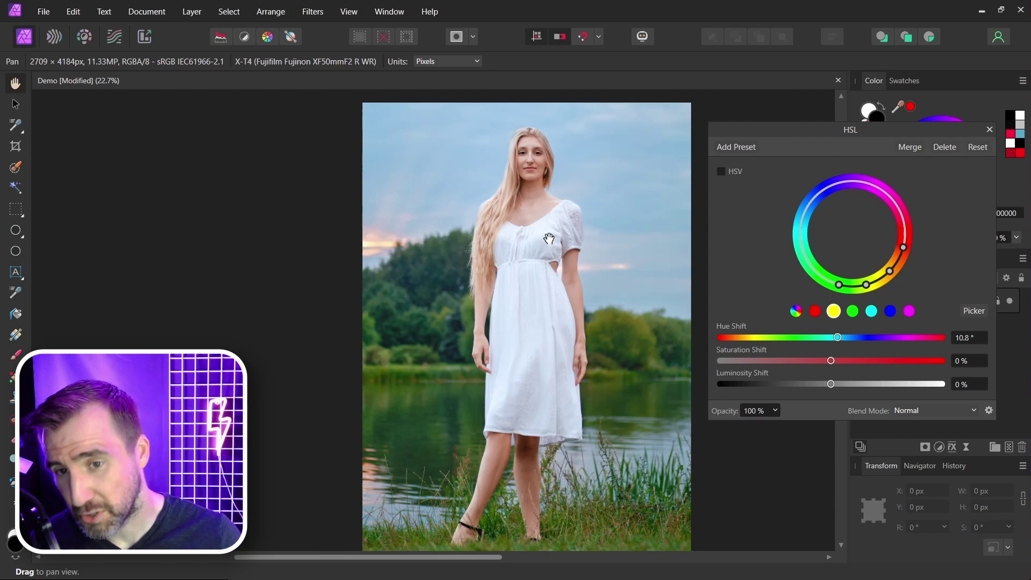
# Delete the HSL adjustment and brush-select the white dress.
pyautogui.click(945, 147)
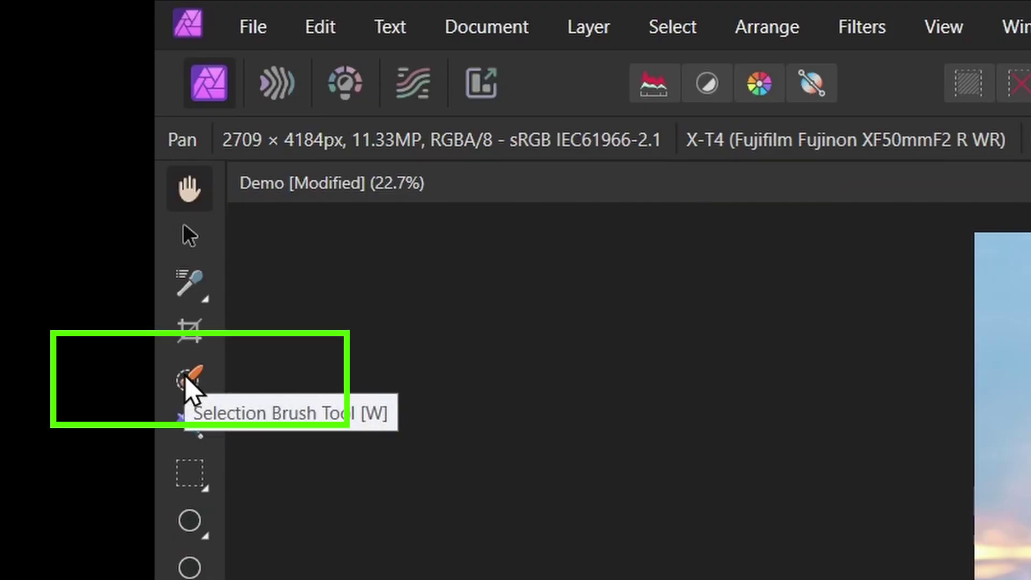
pyautogui.click(17, 167)
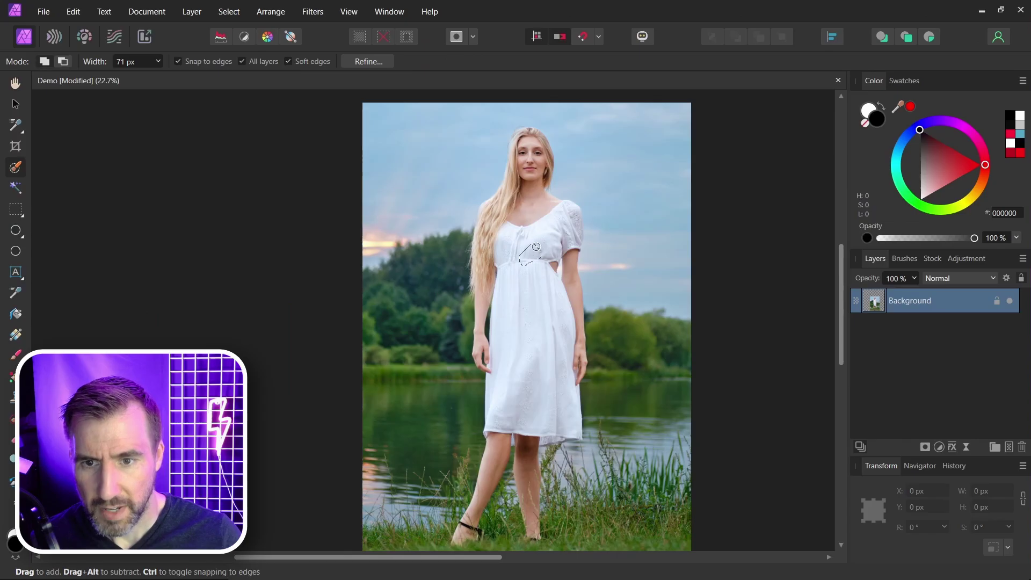
pyautogui.moveTo(530, 251); pyautogui.dragTo(574, 237)
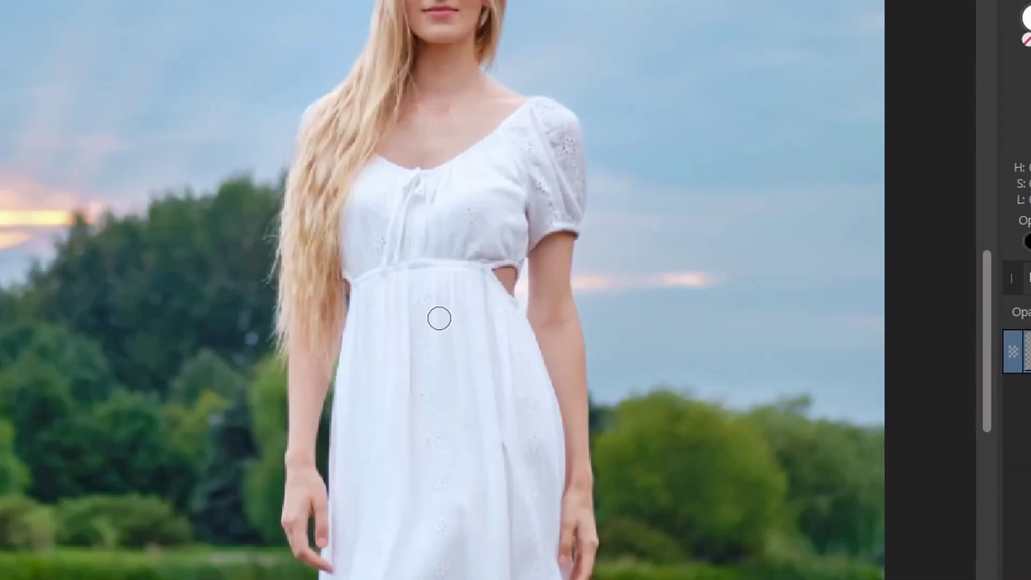
pyautogui.moveTo(526, 263)
pyautogui.mouseDown()
pyautogui.moveTo(568, 265)
pyautogui.moveTo(529, 264)
pyautogui.mouseUp()
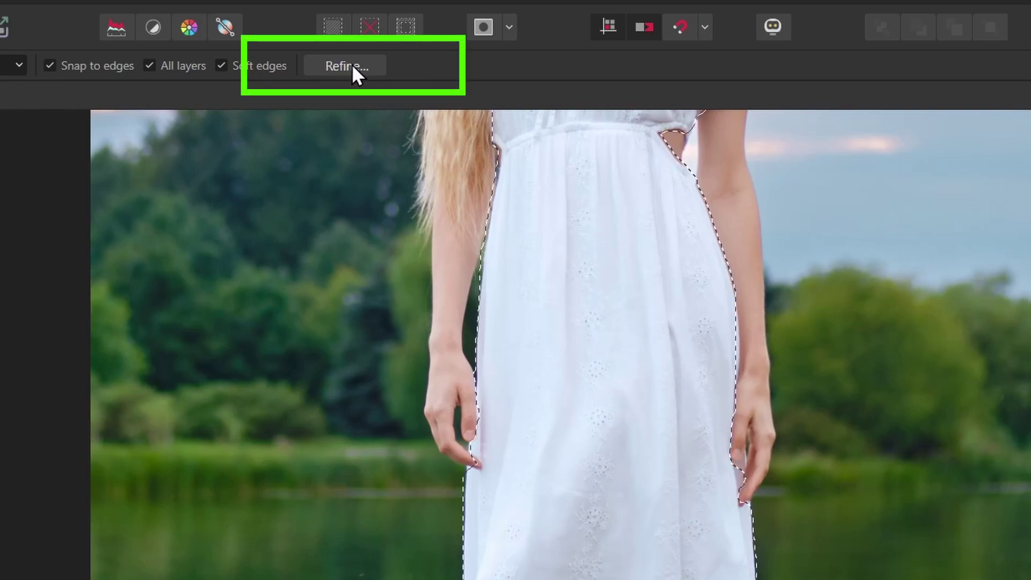
# Refine the dress selection and output it as a Mask layer.
pyautogui.click(352, 65)
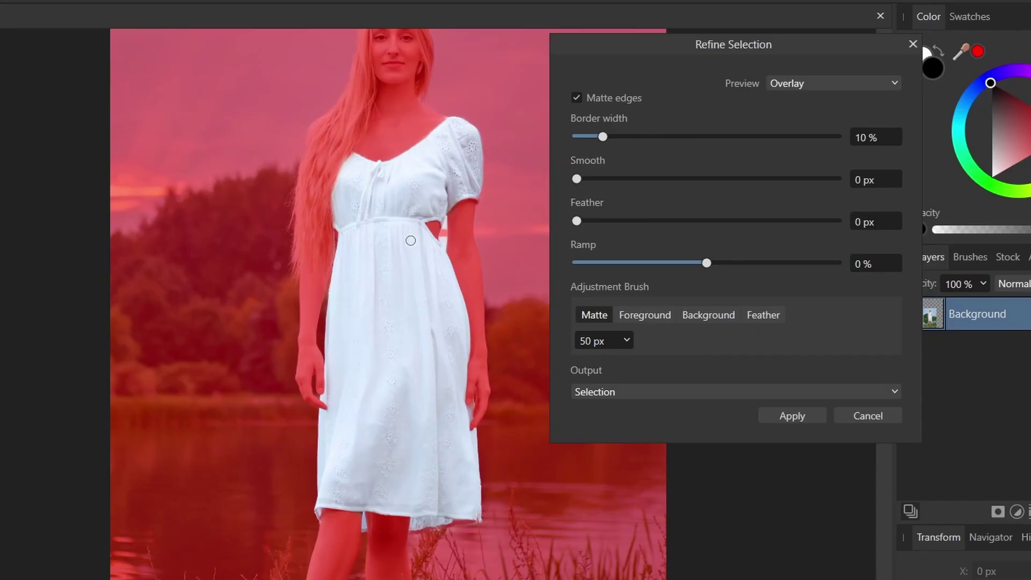
pyautogui.click(652, 393)
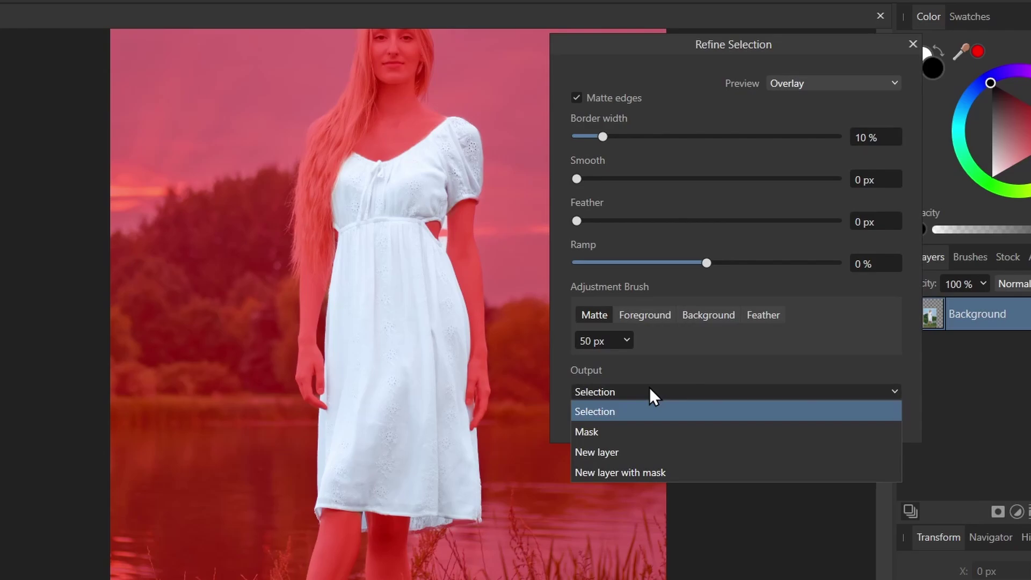
pyautogui.click(613, 429)
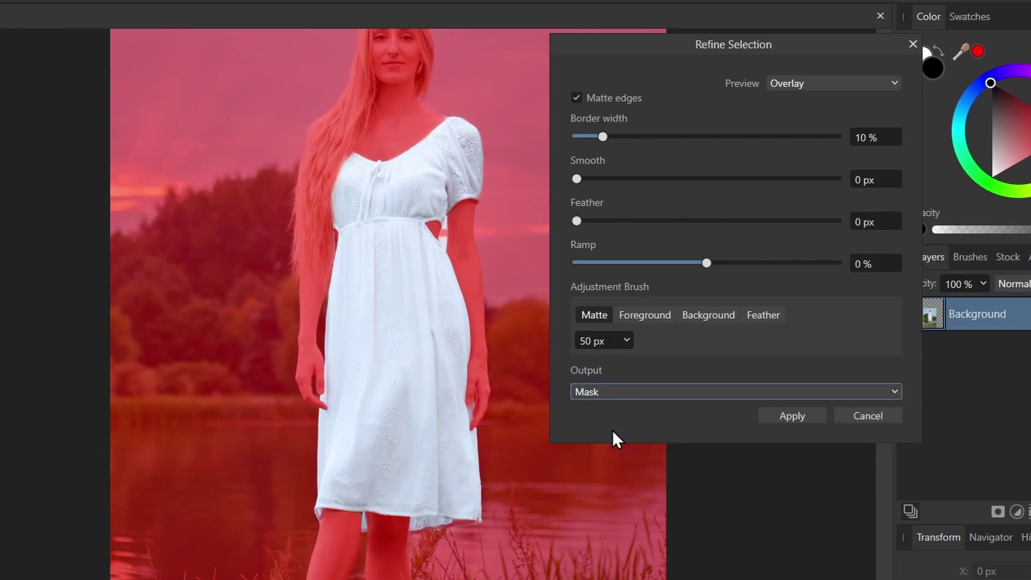
pyautogui.click(798, 417)
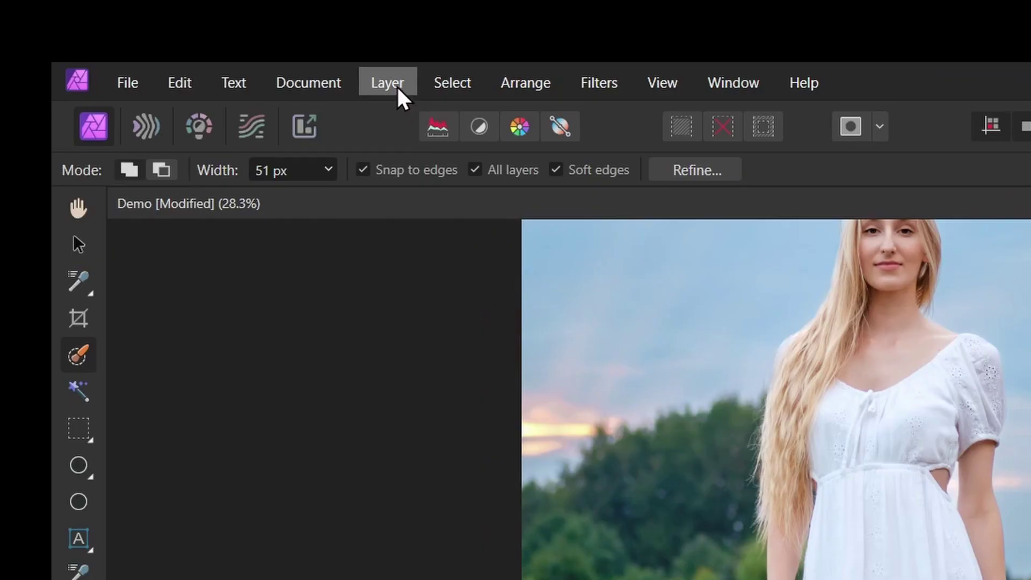
# Add a new fill layer coloured bright red.
pyautogui.click(396, 85)
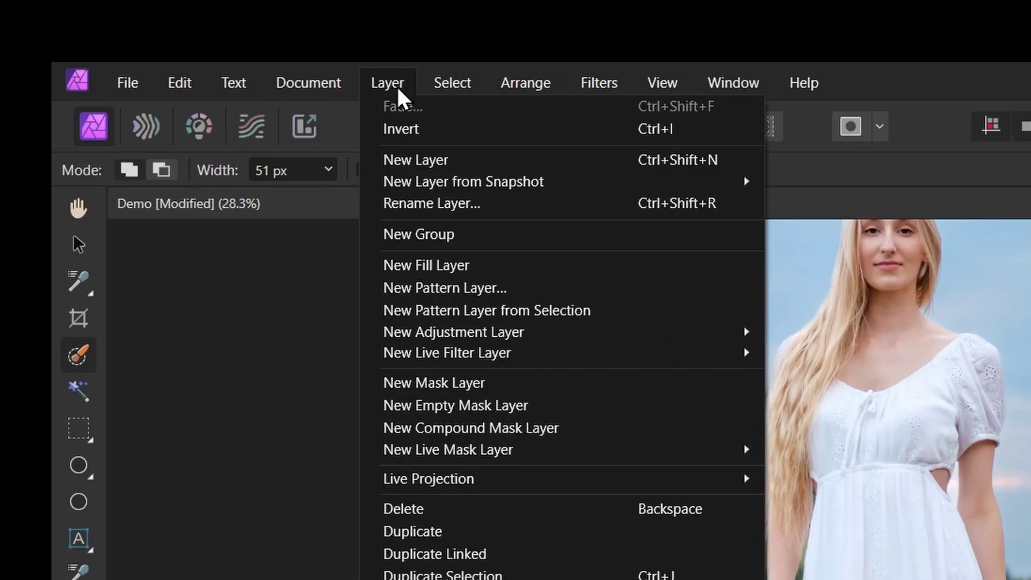
pyautogui.click(474, 265)
pyautogui.click(941, 151)
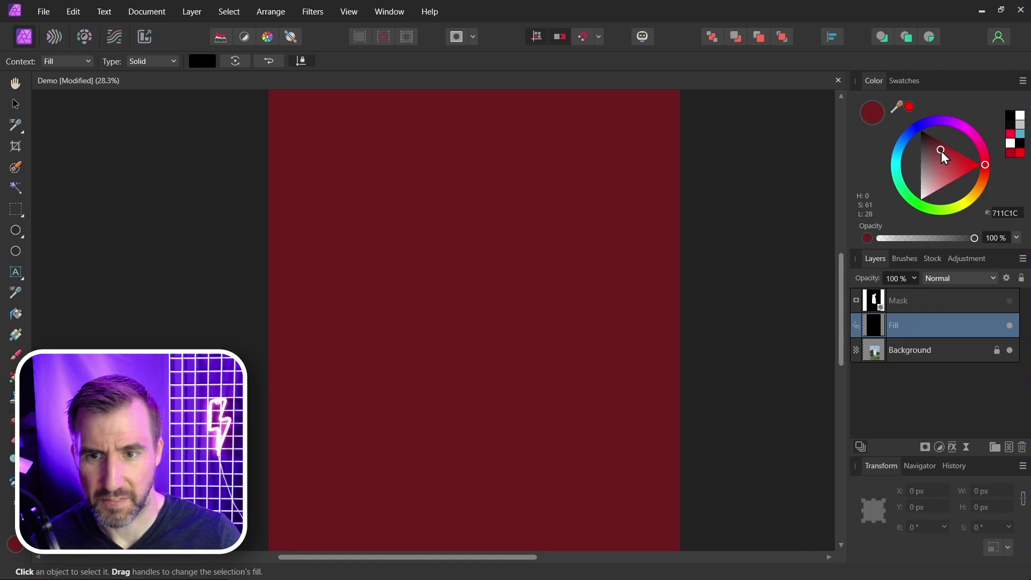
pyautogui.moveTo(941, 150); pyautogui.dragTo(959, 166)
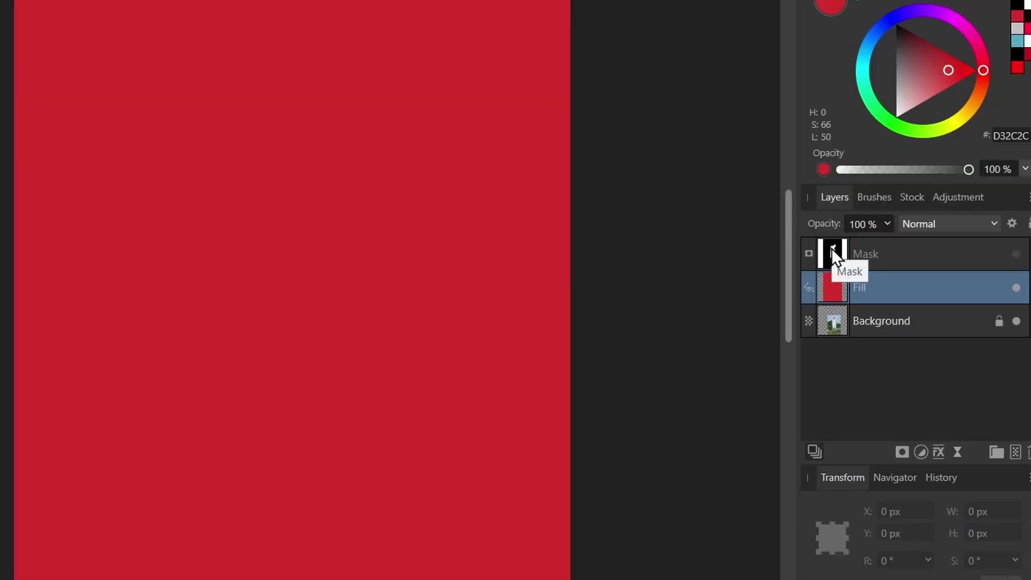
# Mask the red fill to the dress and set its blend mode to Linear Burn.
pyautogui.moveTo(831, 248); pyautogui.dragTo(865, 290)
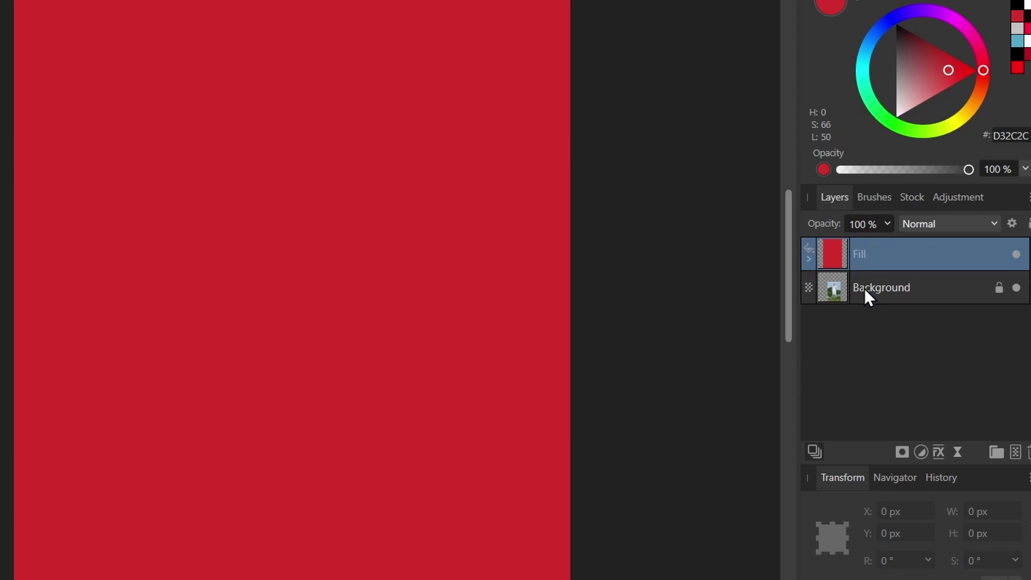
pyautogui.click(808, 260)
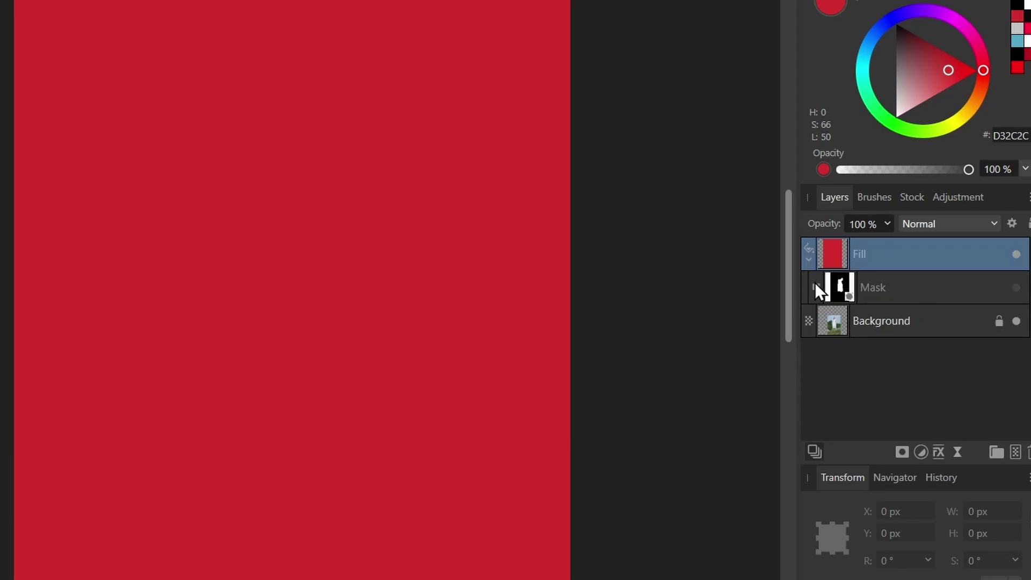
pyautogui.click(1016, 289)
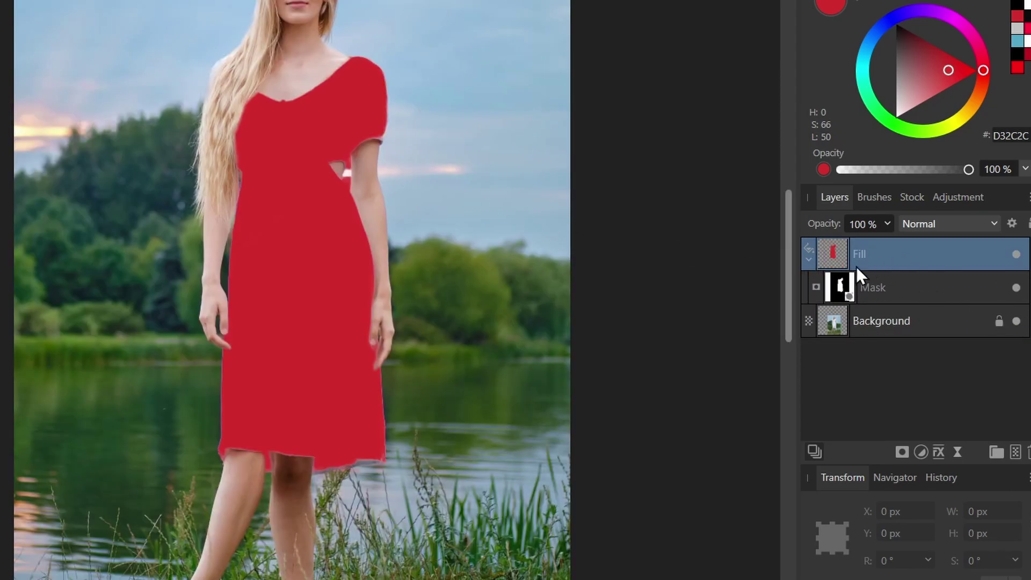
pyautogui.click(940, 224)
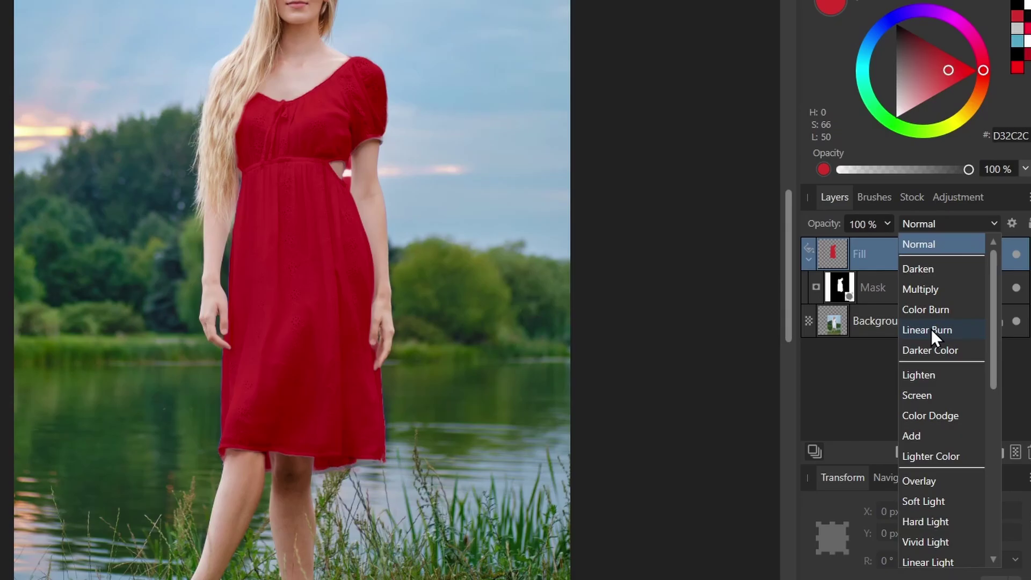
pyautogui.click(932, 328)
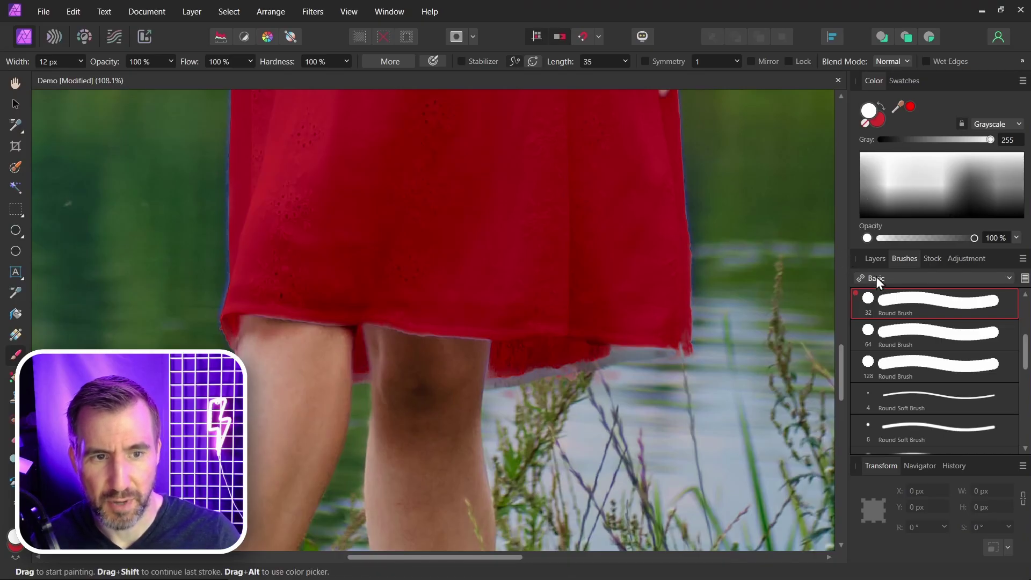
# Drop the Fill layer to 85% opacity and recolour it bright pink C84E8A.
pyautogui.click(875, 258)
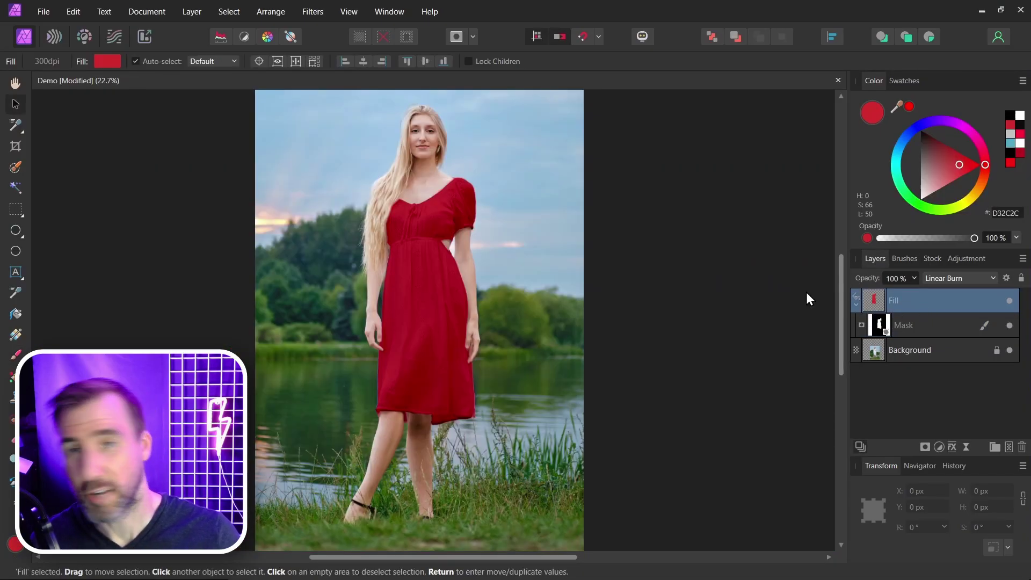
pyautogui.moveTo(878, 302); pyautogui.dragTo(899, 297)
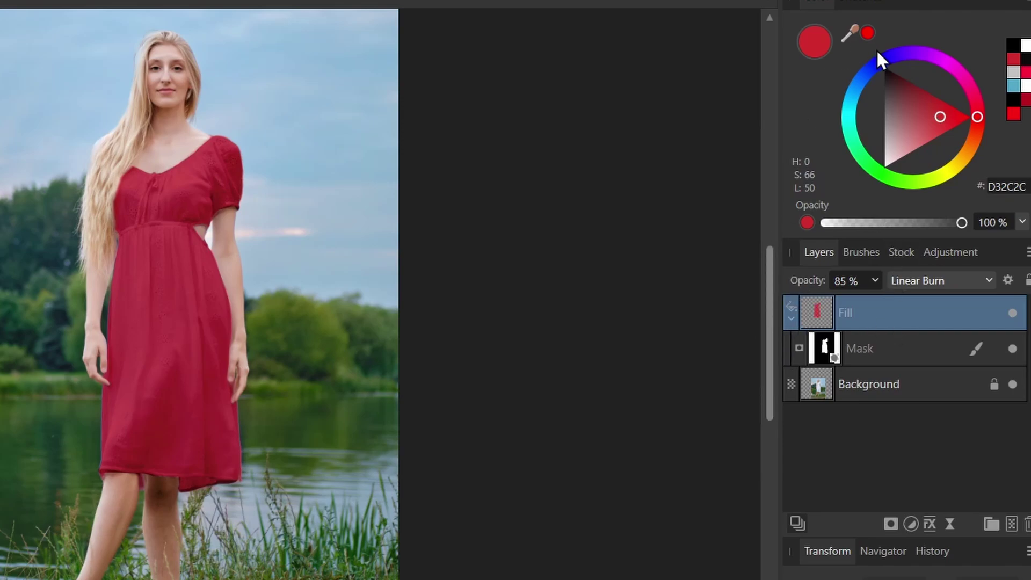
pyautogui.moveTo(877, 49); pyautogui.dragTo(935, 106)
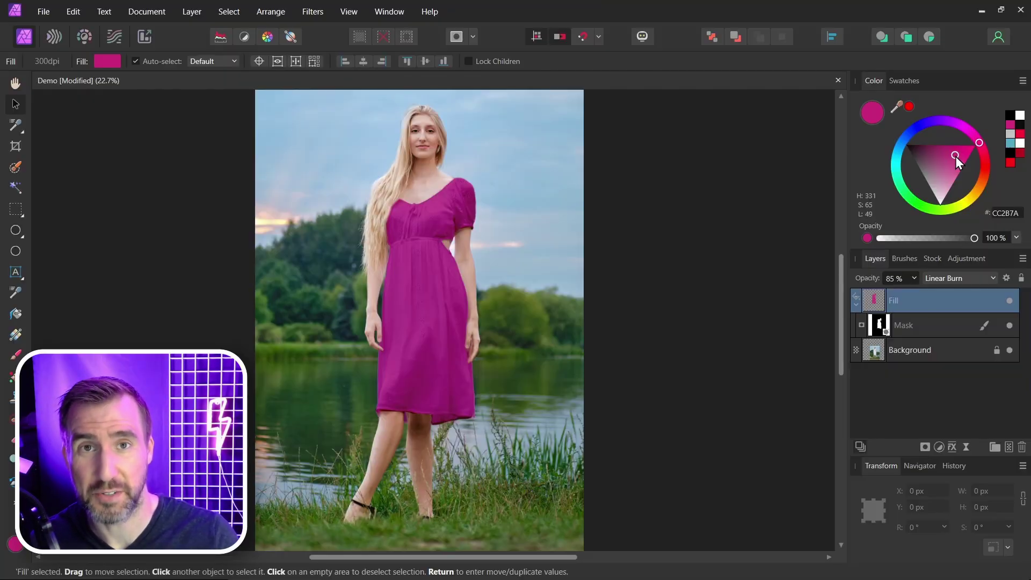
pyautogui.moveTo(956, 156); pyautogui.dragTo(957, 166)
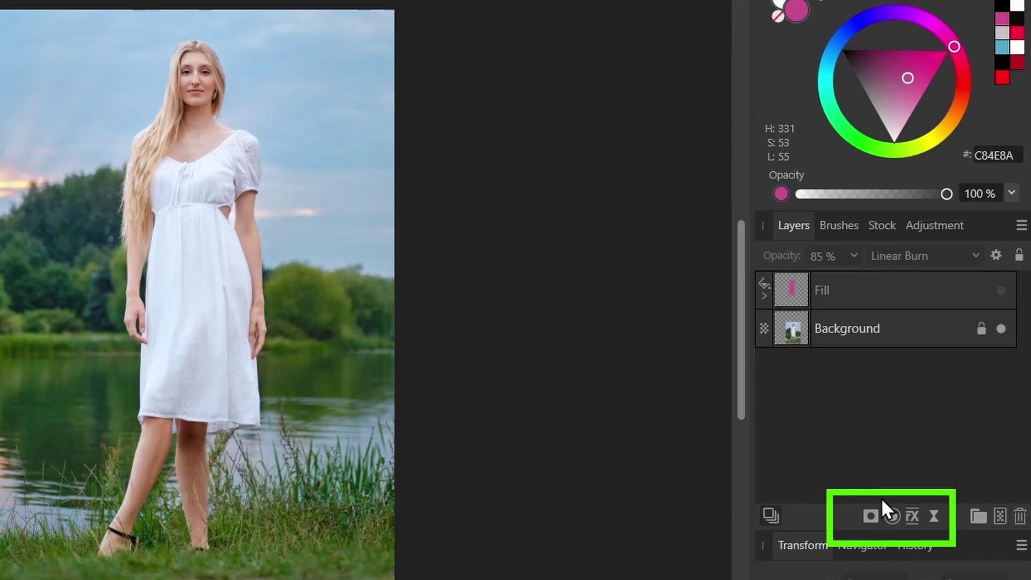
# Add a Gradient Map adjustment and set its first stop to magenta.
pyautogui.click(940, 446)
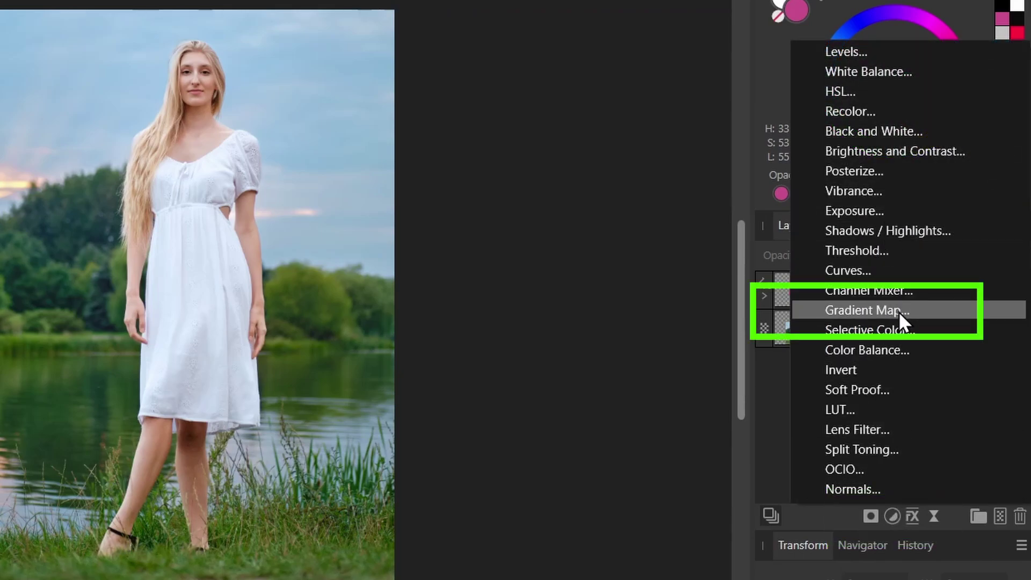
pyautogui.click(884, 314)
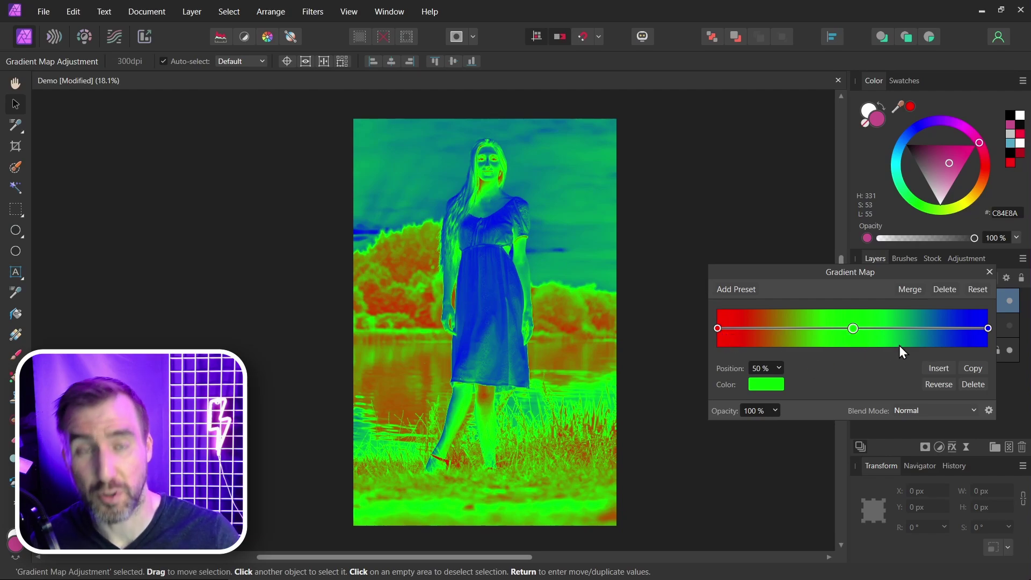
pyautogui.click(717, 328)
pyautogui.click(766, 385)
pyautogui.moveTo(809, 471); pyautogui.dragTo(794, 444)
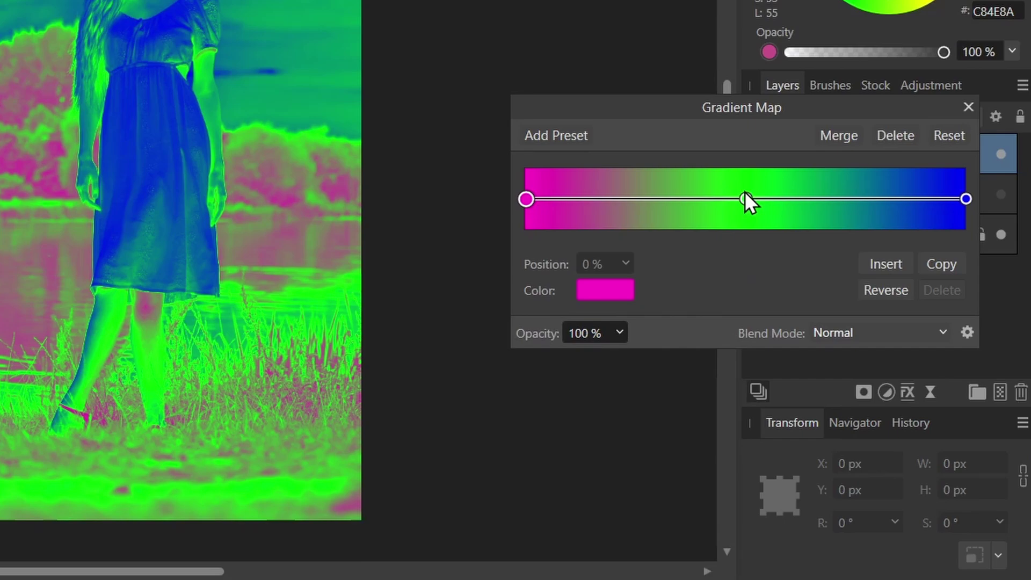
# Set the middle and end gradient stops to magenta as well.
pyautogui.click(746, 199)
pyautogui.click(626, 290)
pyautogui.click(656, 378)
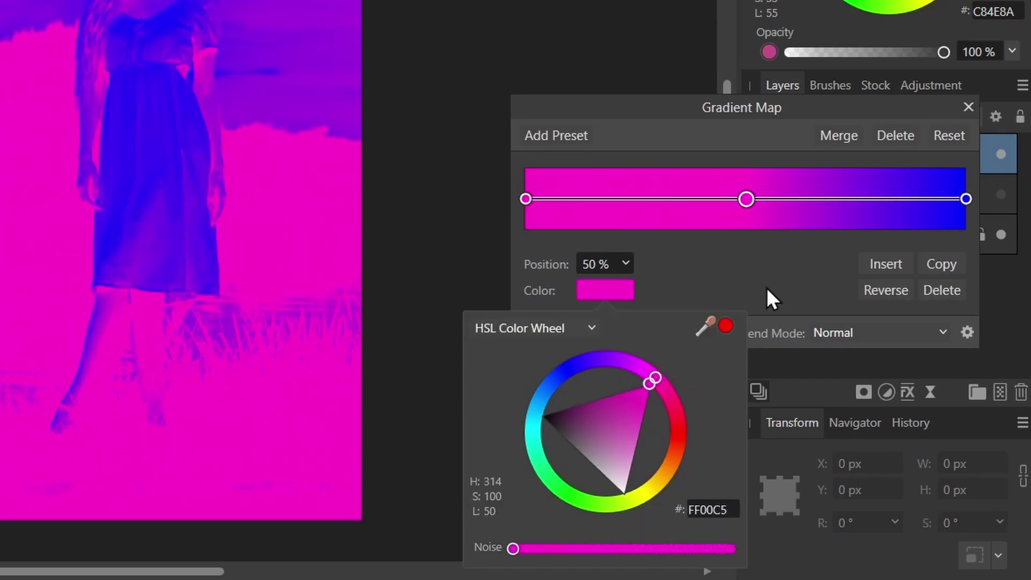
pyautogui.click(966, 198)
pyautogui.click(610, 289)
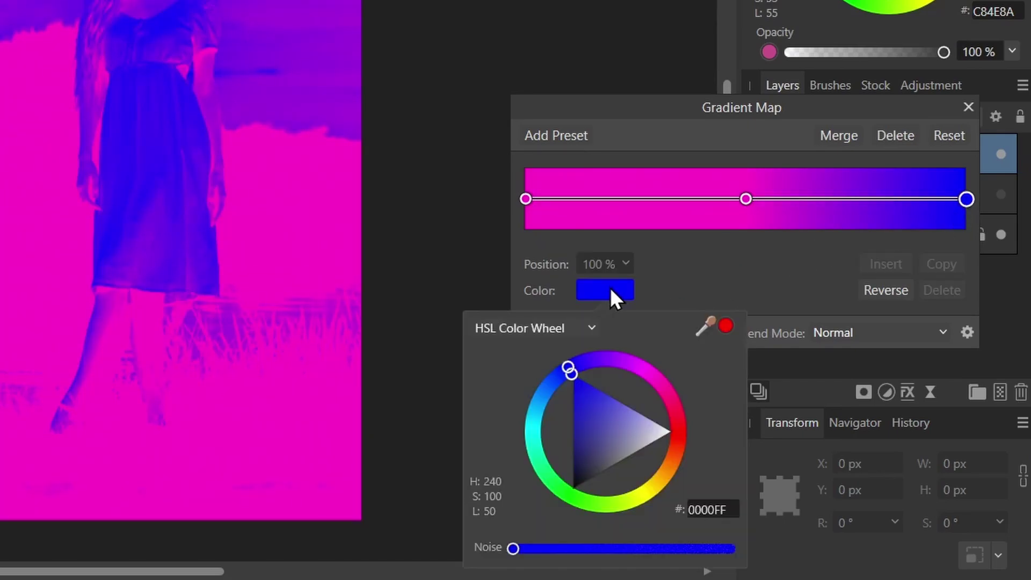
pyautogui.click(648, 376)
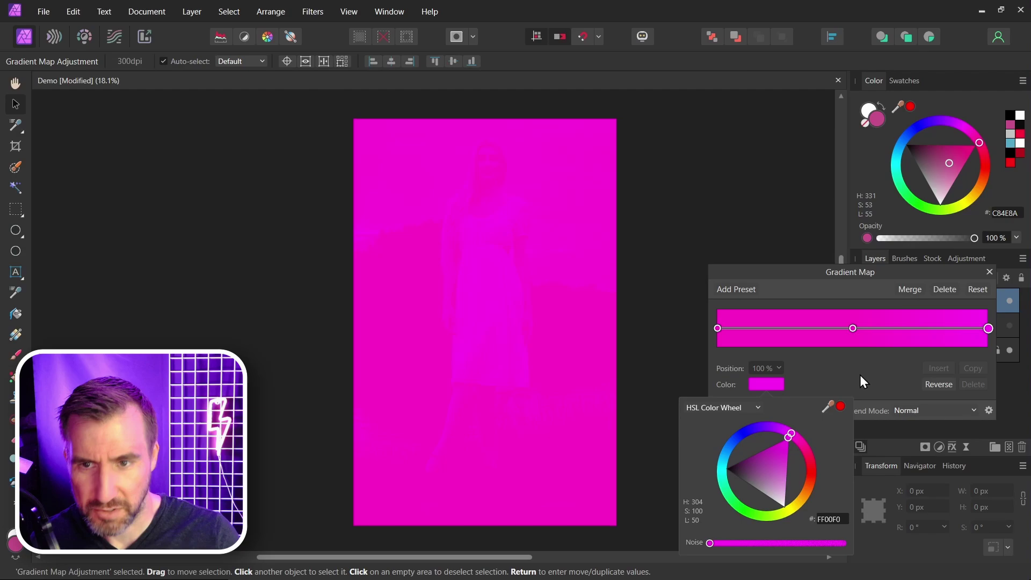
# Duplicate the dress mask with Ctrl+J and nest the copy in the Gradient Map layer.
pyautogui.press('Return')
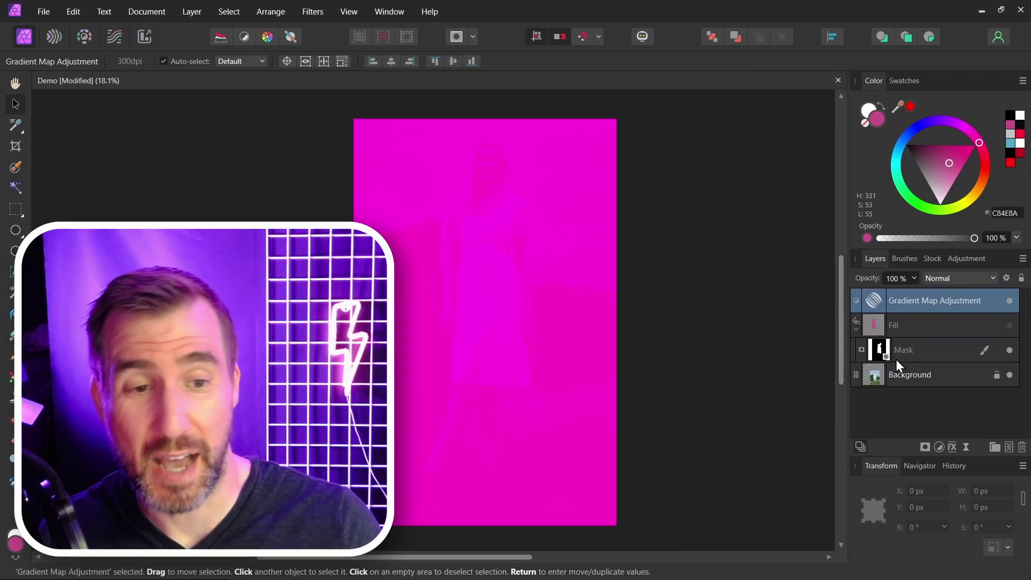
pyautogui.click(880, 350)
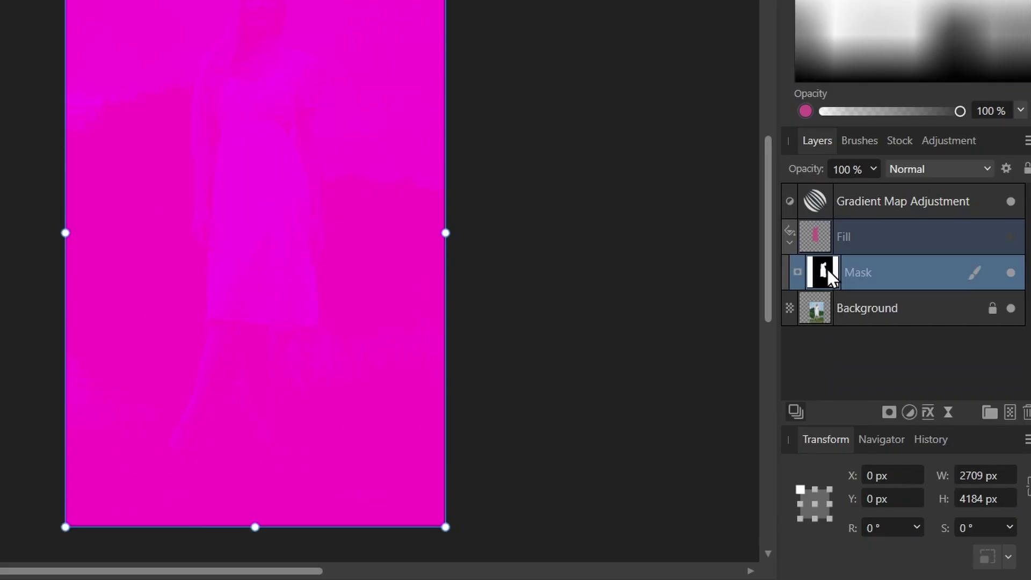
pyautogui.hotkey('ctrl', 'j')
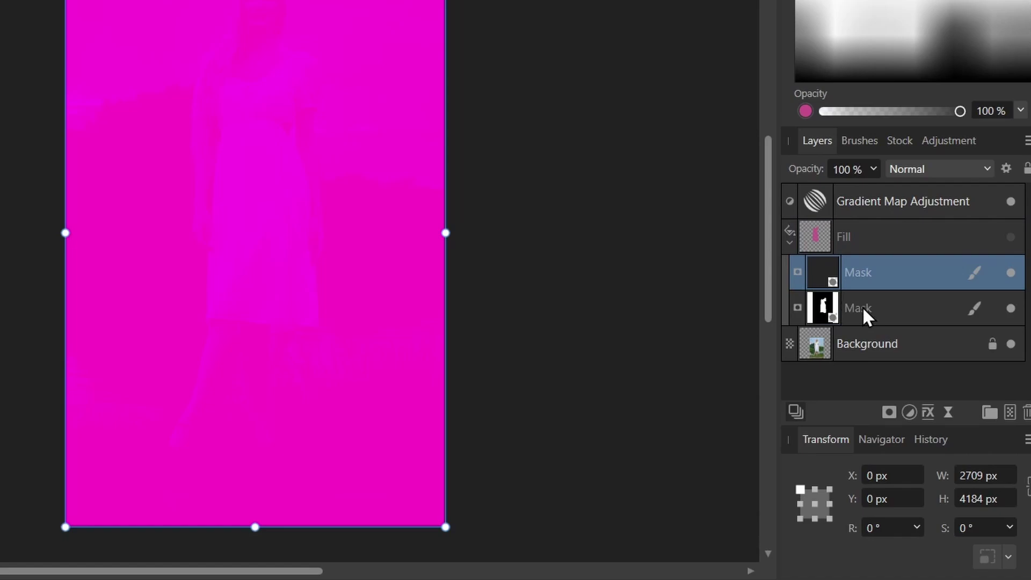
pyautogui.moveTo(817, 273); pyautogui.dragTo(859, 198)
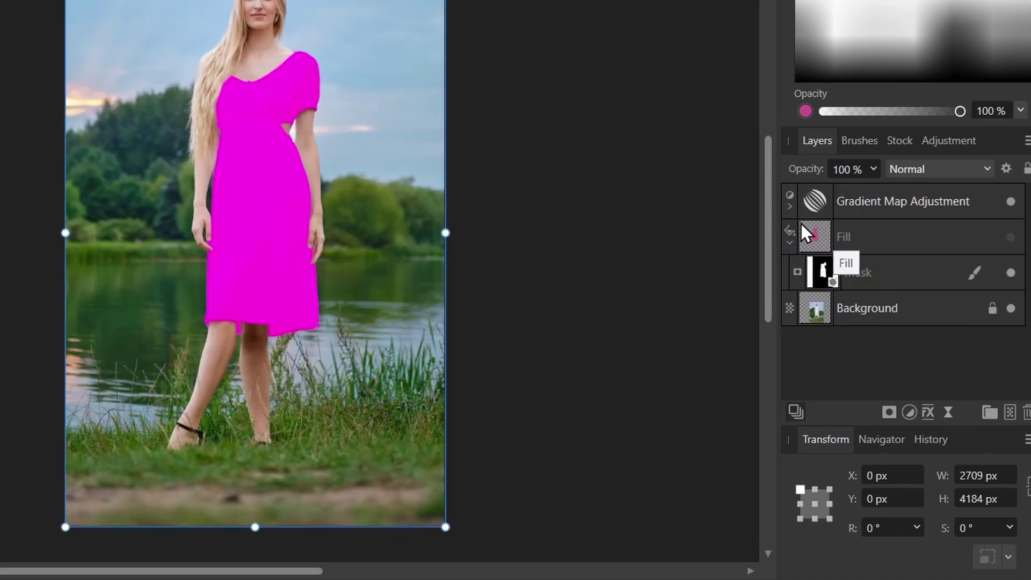
pyautogui.click(788, 242)
pyautogui.click(881, 204)
# Set the Gradient Map layer to Linear Burn and bring up its gradient settings.
pyautogui.click(942, 168)
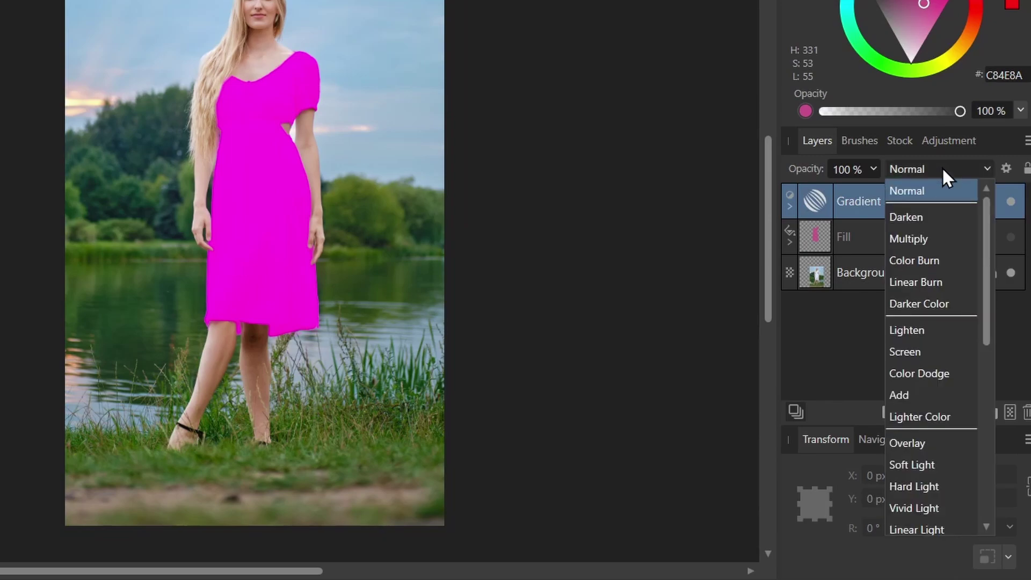
pyautogui.click(916, 281)
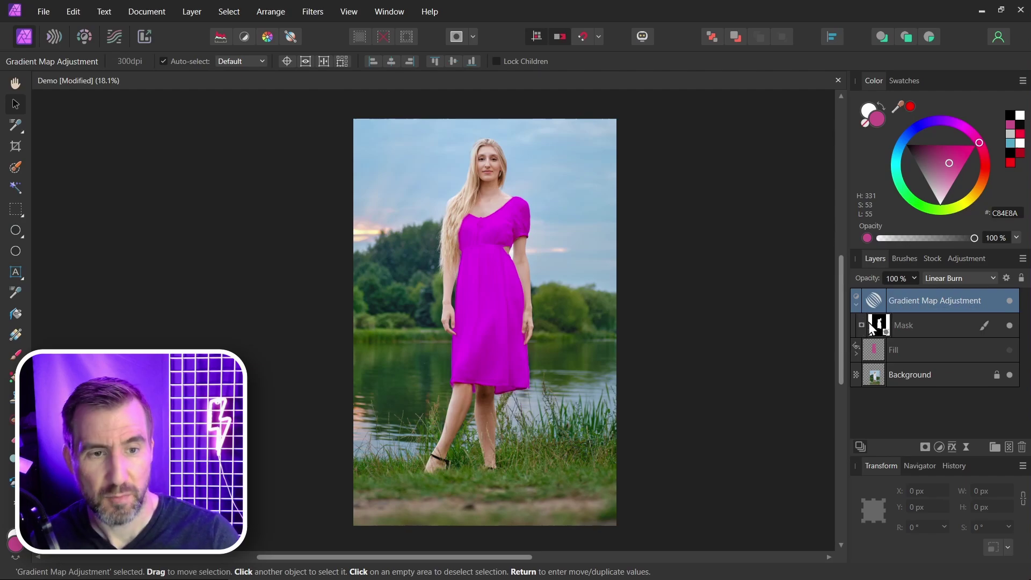
pyautogui.doubleClick(876, 306)
pyautogui.moveTo(876, 306); pyautogui.dragTo(797, 199)
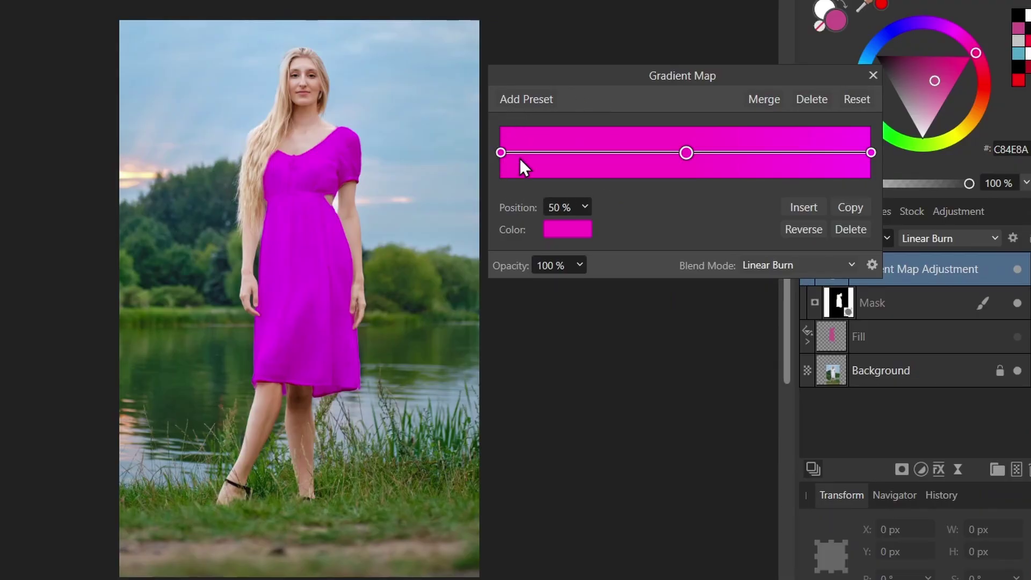
# Recolour the three gradient stops to 3A00FF, 0C00FF and 009EFF.
pyautogui.click(502, 152)
pyautogui.click(565, 227)
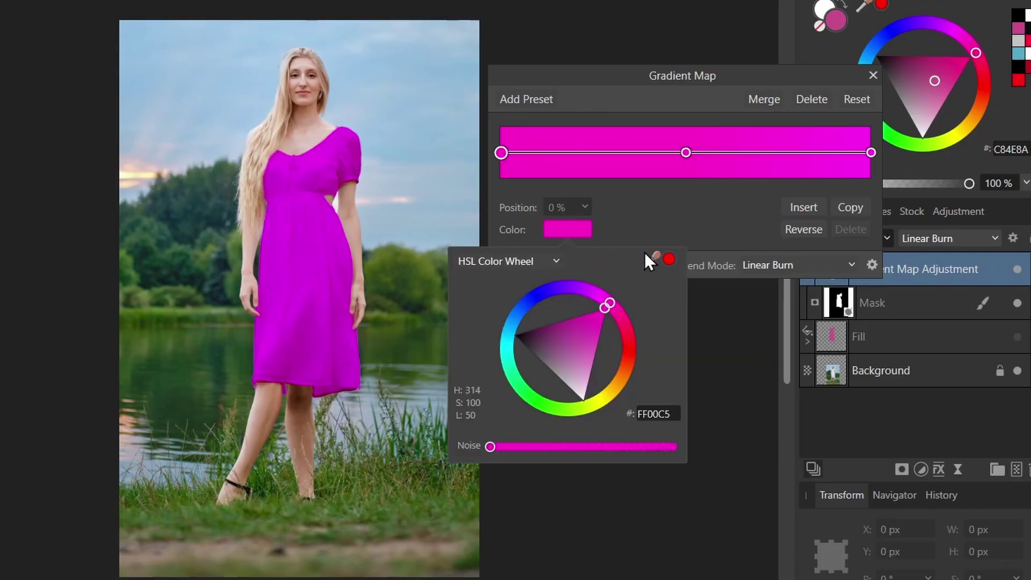
pyautogui.moveTo(612, 304); pyautogui.dragTo(552, 295)
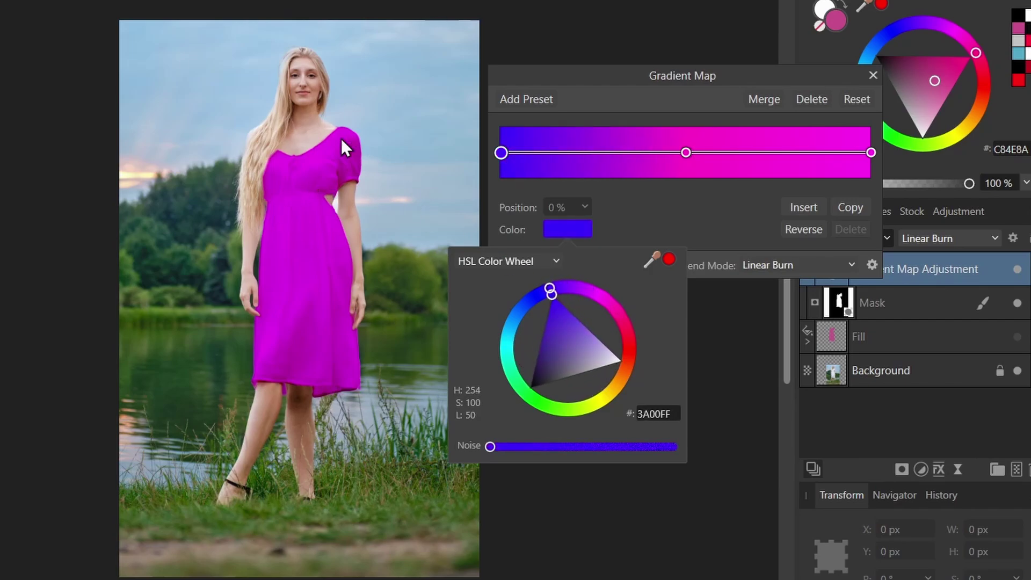
pyautogui.click(685, 152)
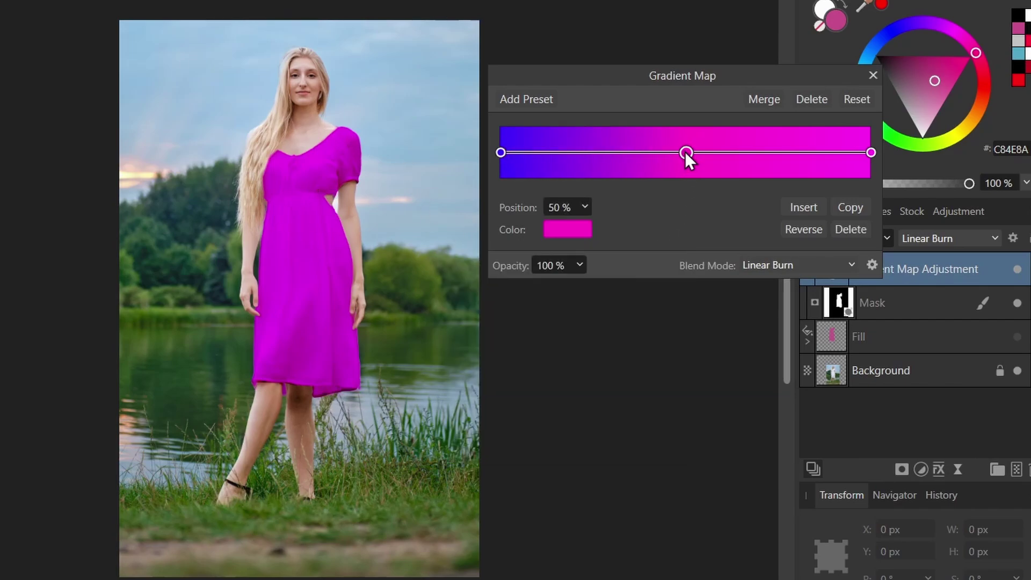
pyautogui.click(569, 228)
pyautogui.moveTo(579, 282); pyautogui.dragTo(539, 291)
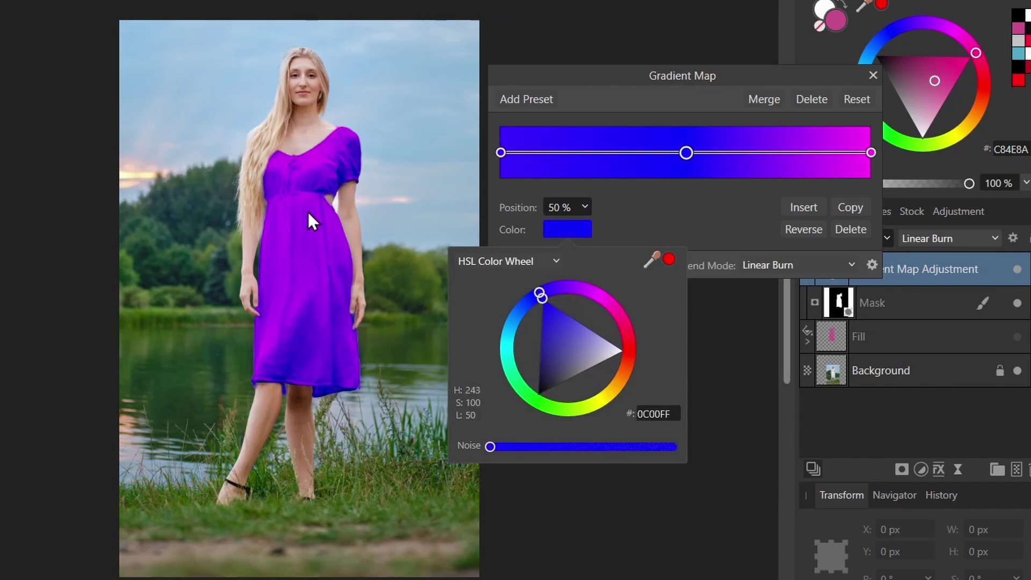
pyautogui.click(871, 153)
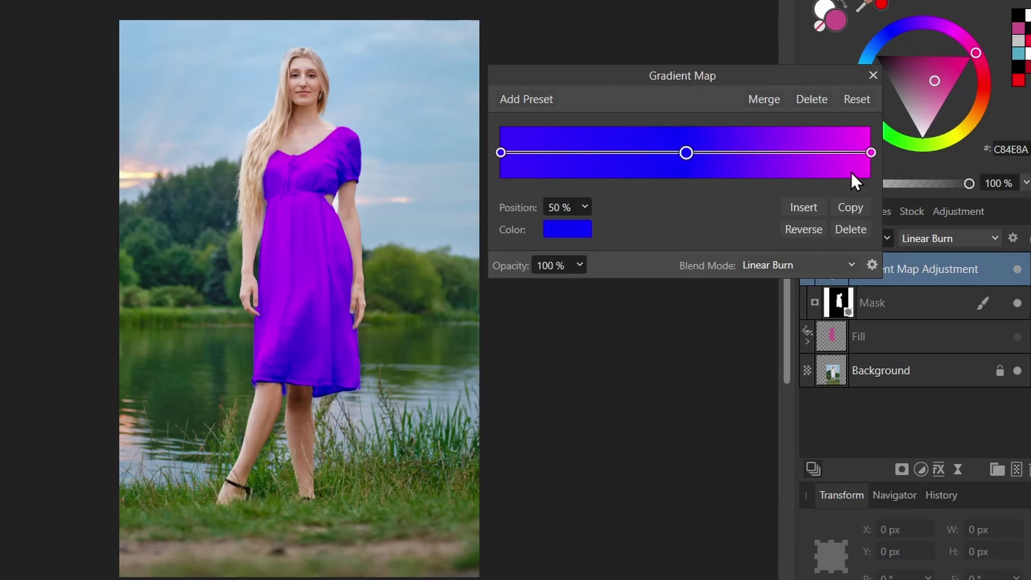
pyautogui.click(871, 153)
pyautogui.click(558, 230)
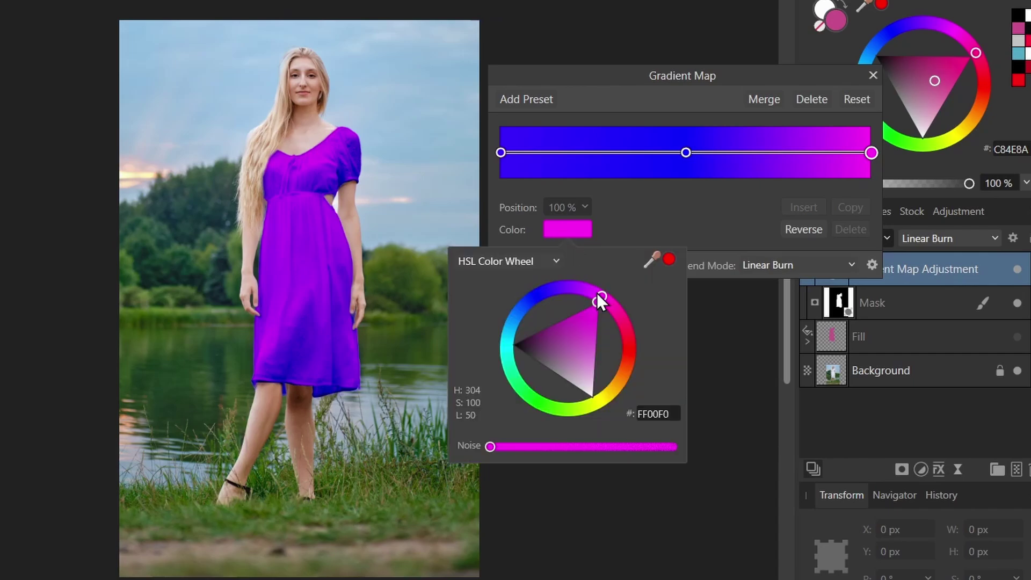
pyautogui.moveTo(598, 292); pyautogui.dragTo(502, 322)
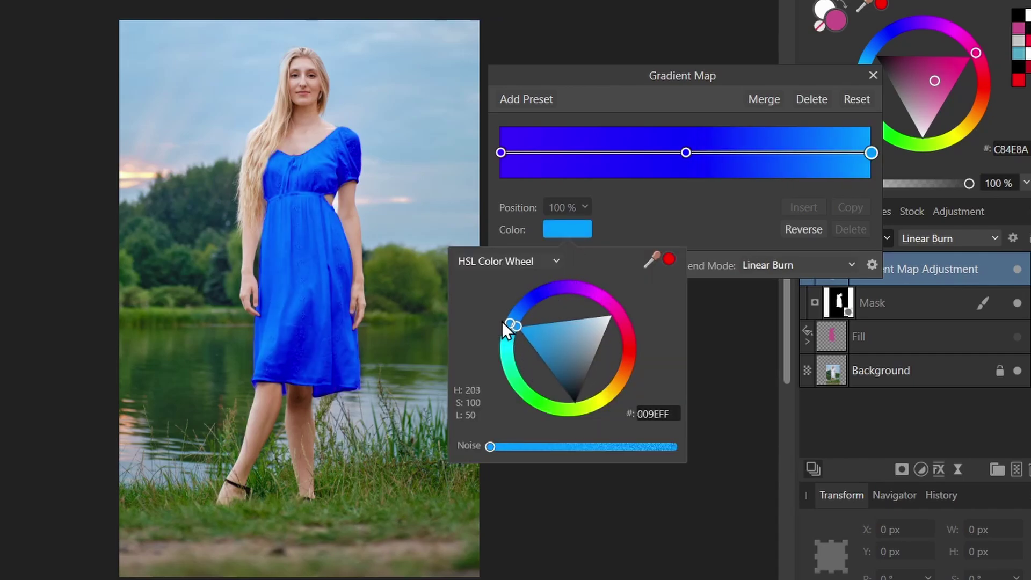
# Make the gradient's end stop a light violet, E785FF.
pyautogui.click(719, 210)
pyautogui.click(873, 76)
pyautogui.scroll(3, 315, 164)
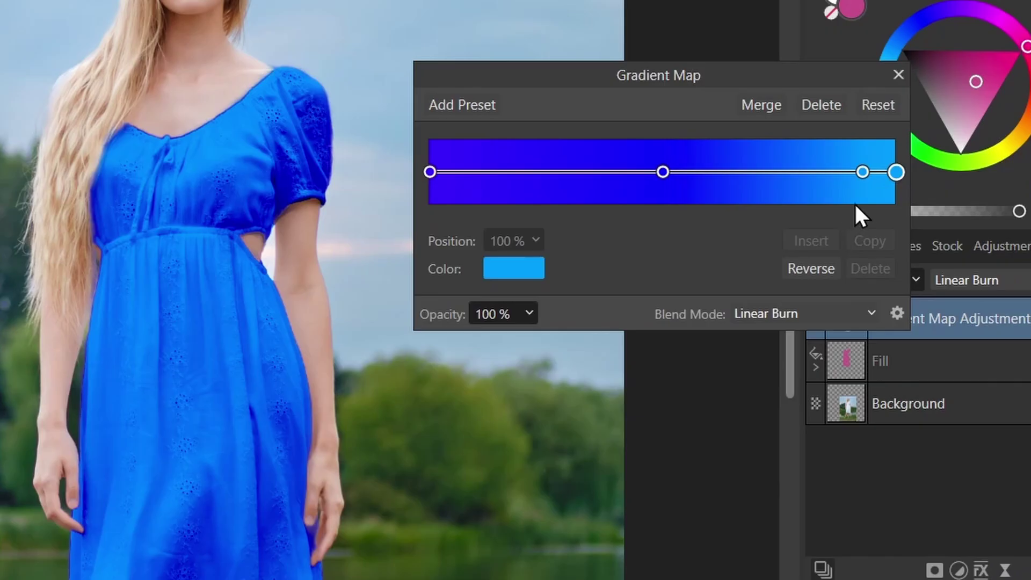
pyautogui.click(521, 269)
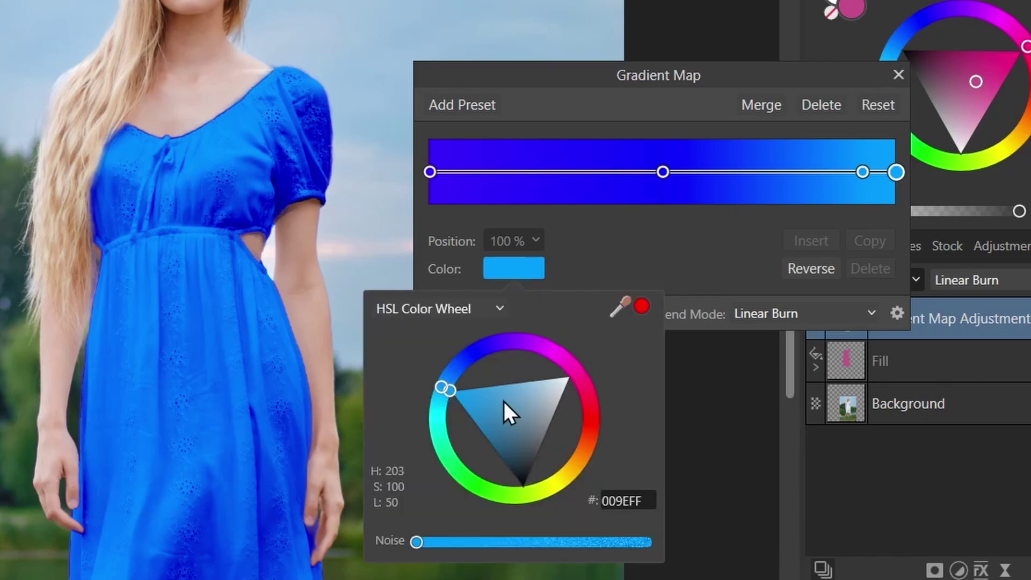
pyautogui.moveTo(503, 402); pyautogui.dragTo(514, 378)
pyautogui.click(535, 341)
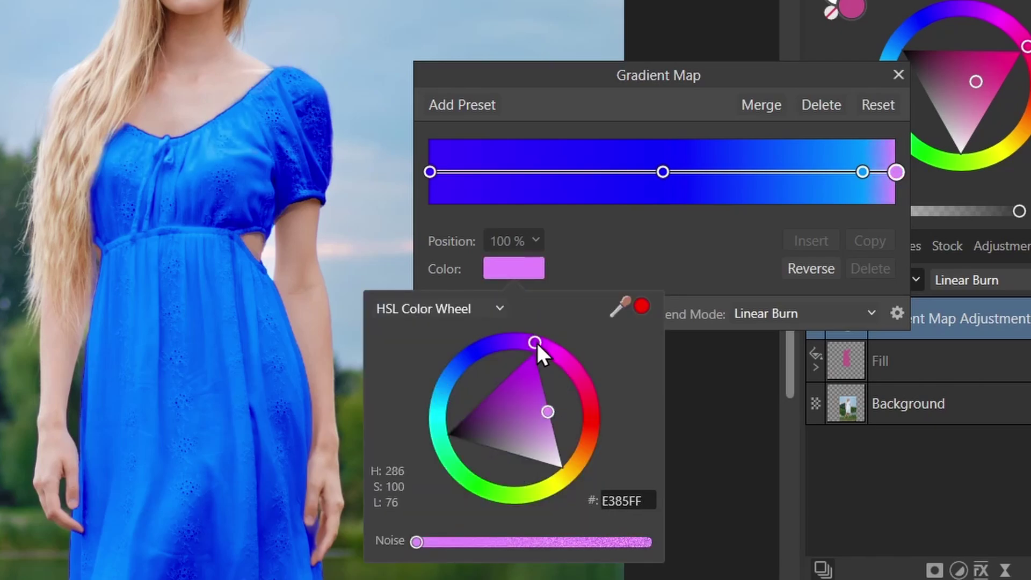
pyautogui.moveTo(536, 342); pyautogui.dragTo(572, 382)
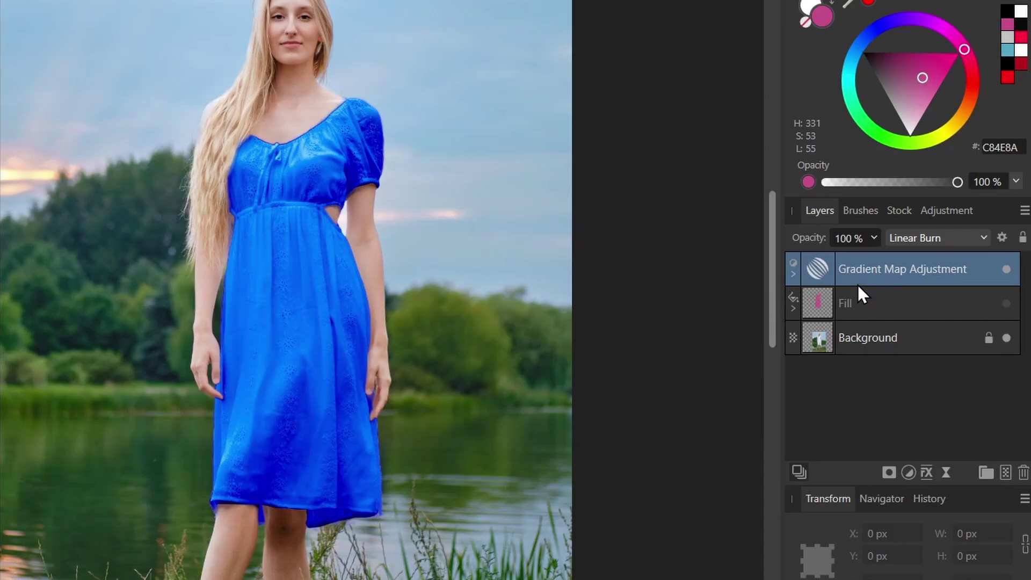
# Group the gradient map with Ctrl+G and add an HSL adjustment.
pyautogui.hotkey('ctrl', 'g')
pyautogui.click(890, 296)
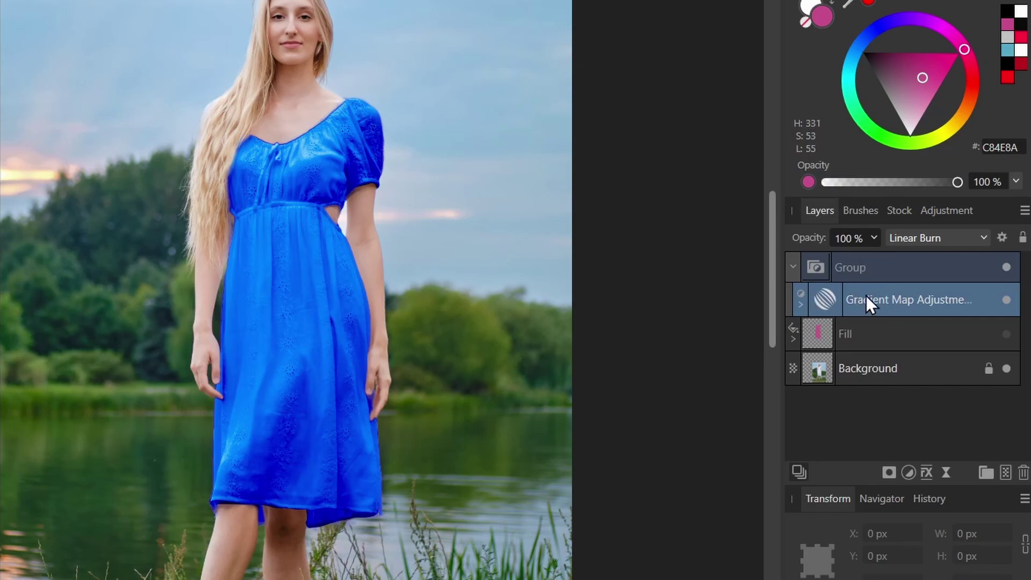
pyautogui.click(909, 472)
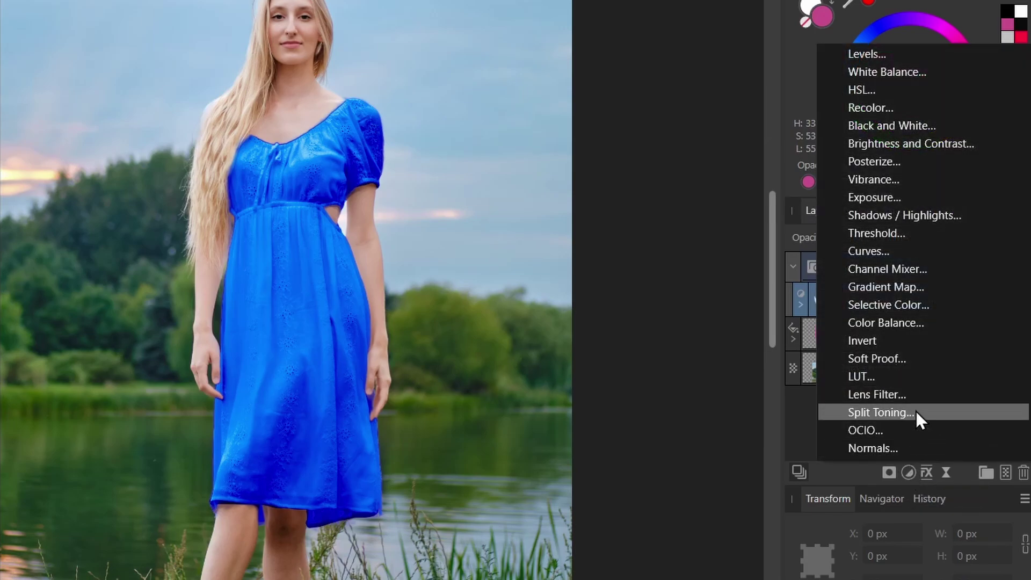
pyautogui.click(879, 90)
# Apply the dress mask to the group and lower HSL saturation to -24%.
pyautogui.moveTo(641, 193); pyautogui.dragTo(714, 163)
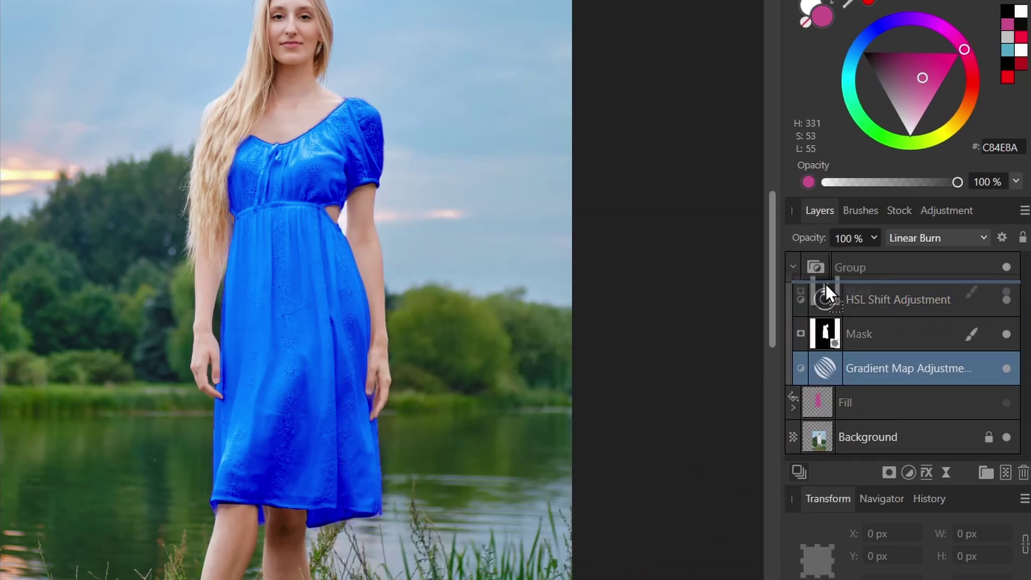
pyautogui.moveTo(826, 283); pyautogui.dragTo(826, 282)
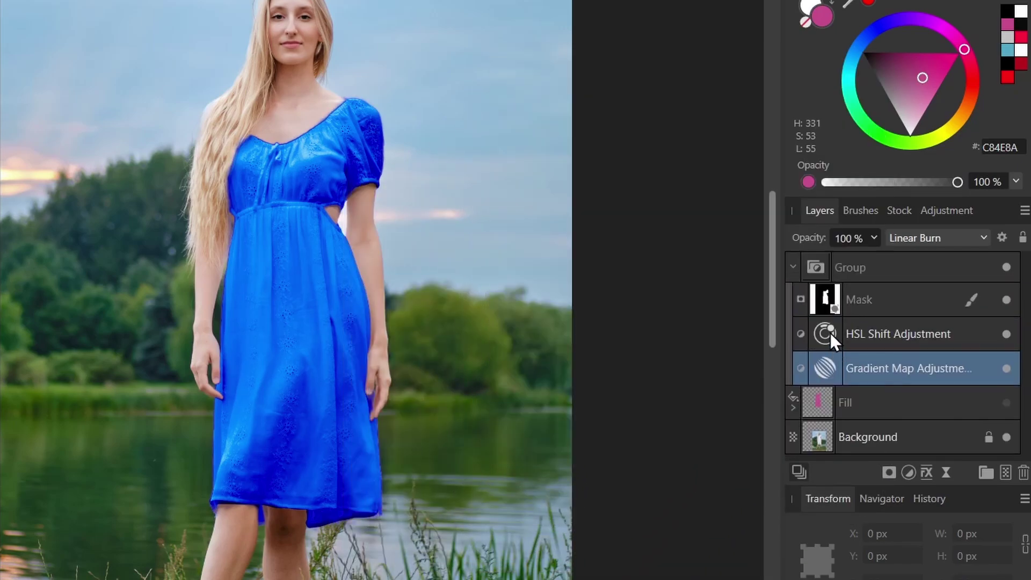
pyautogui.doubleClick(826, 333)
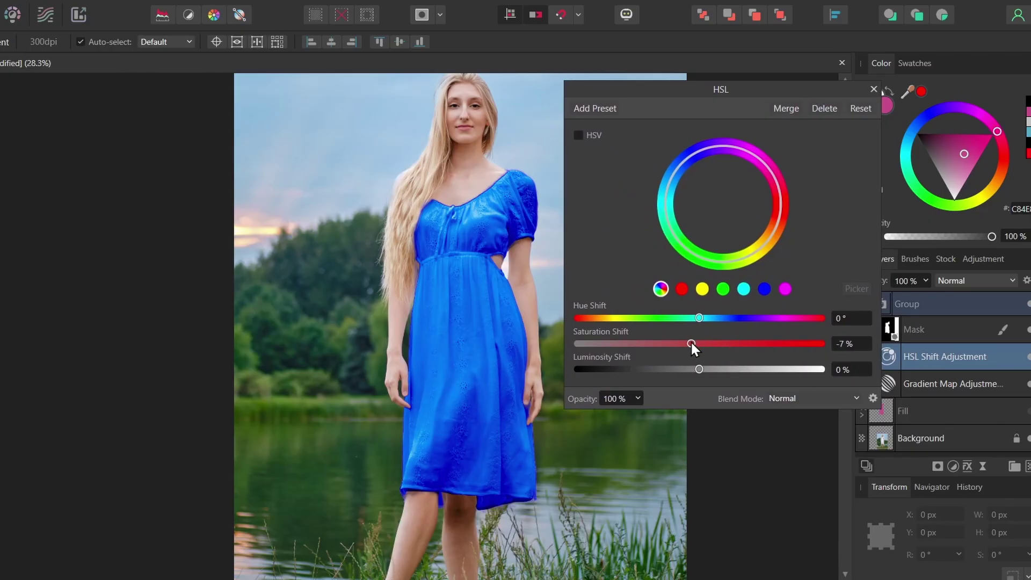
pyautogui.moveTo(691, 343); pyautogui.dragTo(702, 368)
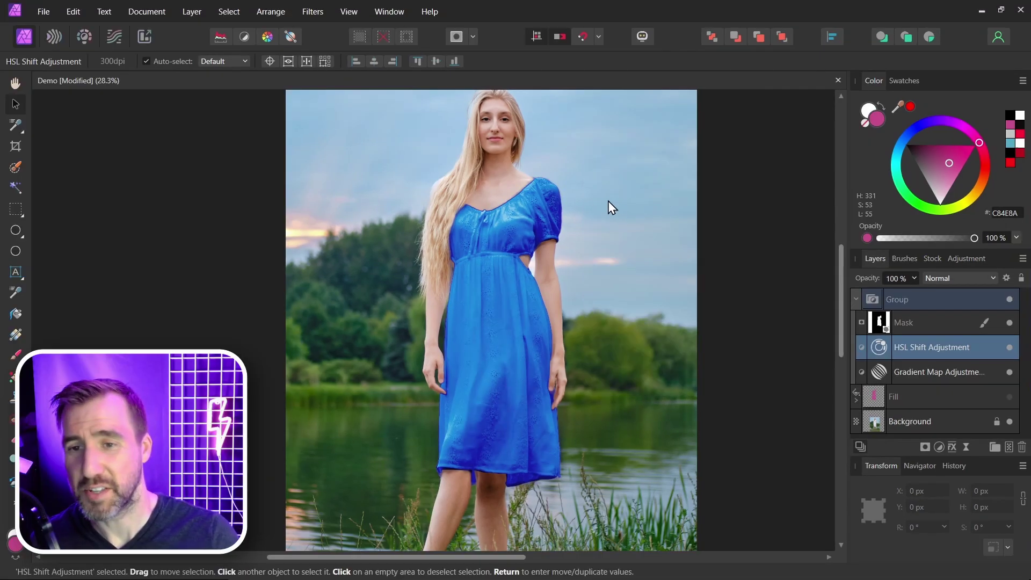
# Brush over the dress mask edges at the shoulder and neckline to trim the blue overspill.
pyautogui.scroll(3, 527, 181)
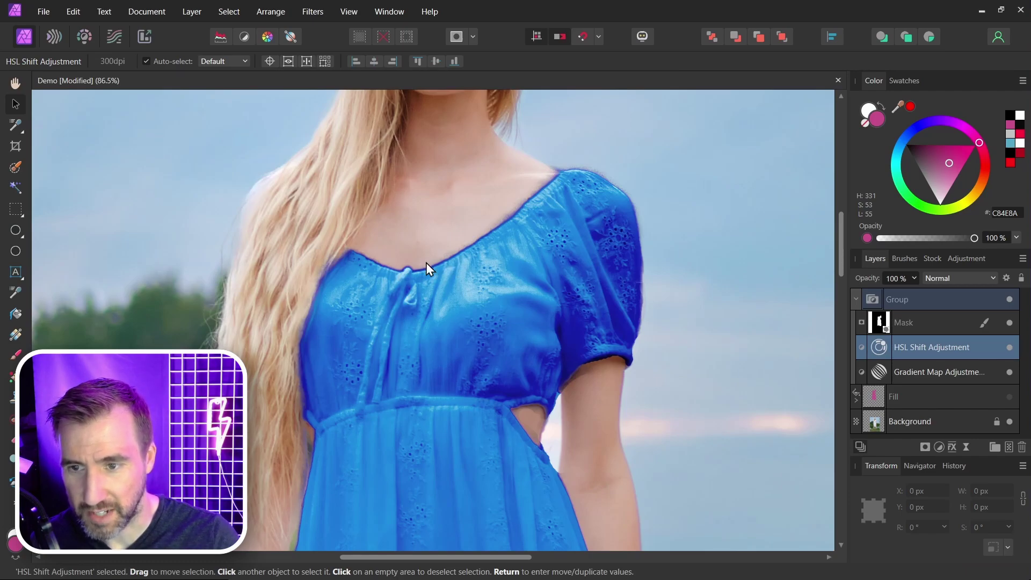
pyautogui.scroll(-3, 553, 214)
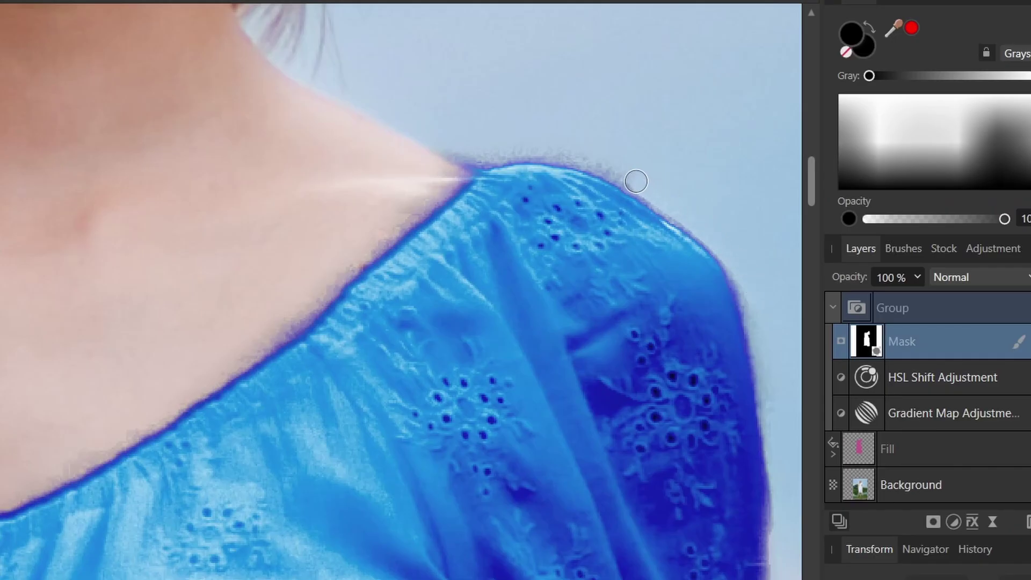
pyautogui.moveTo(570, 155); pyautogui.dragTo(472, 149)
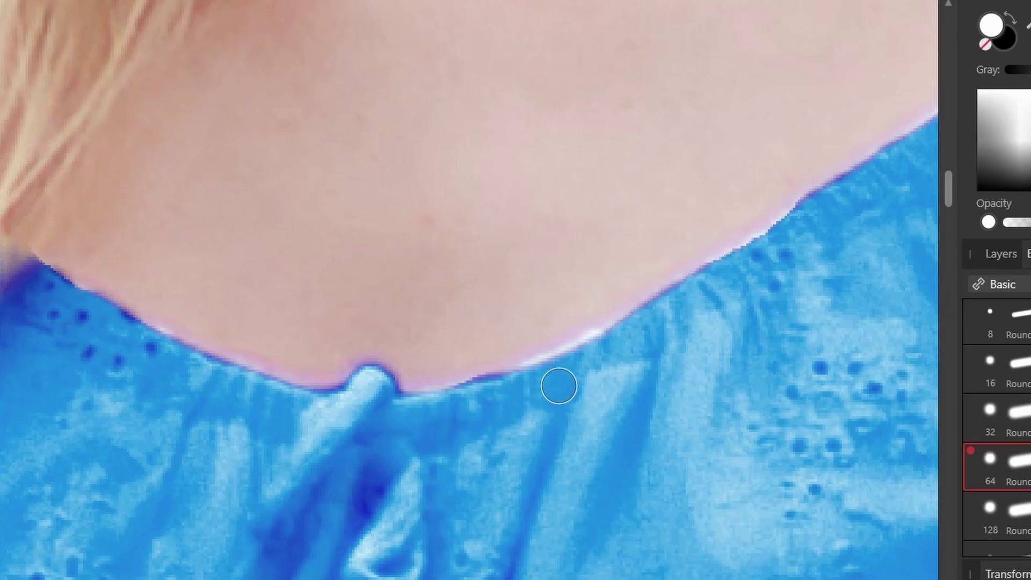
pyautogui.moveTo(557, 387)
pyautogui.mouseDown()
pyautogui.moveTo(587, 348)
pyautogui.moveTo(608, 349)
pyautogui.moveTo(557, 376)
pyautogui.mouseUp()
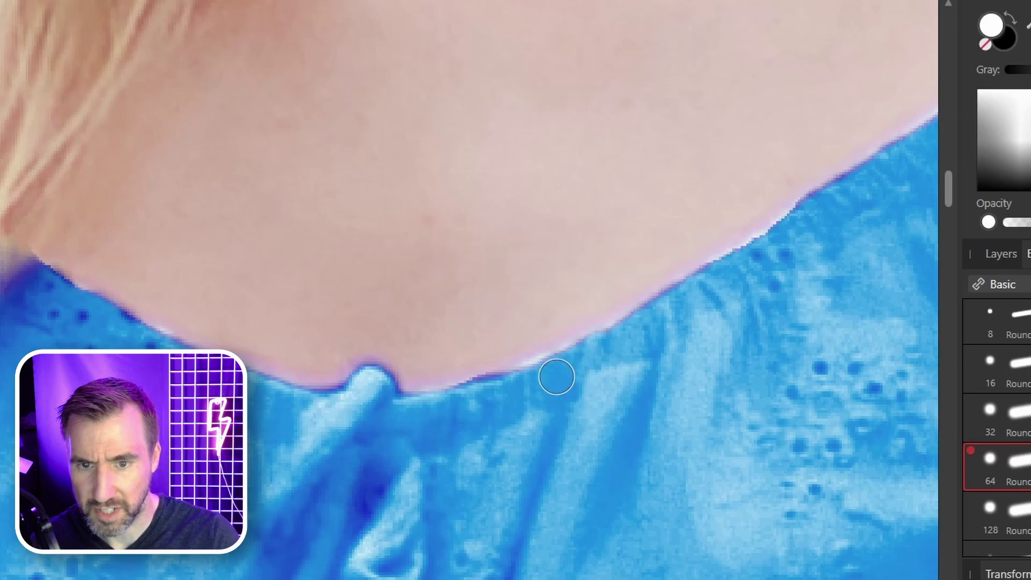
pyautogui.scroll(-6, 601, 481)
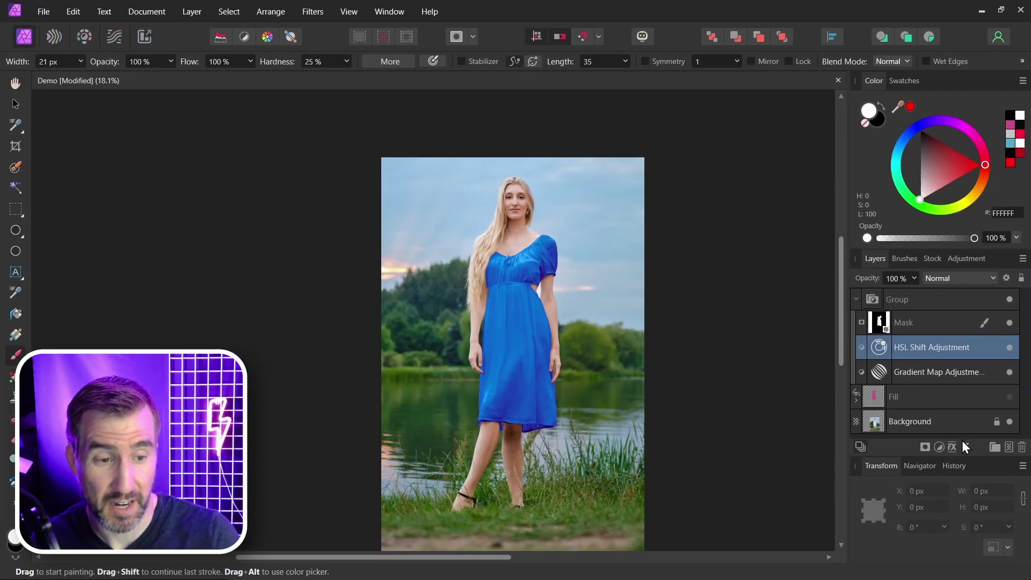
# Add a Curves adjustment shaped into an S-curve, raising the highlights and lowering the shadows.
pyautogui.click(939, 447)
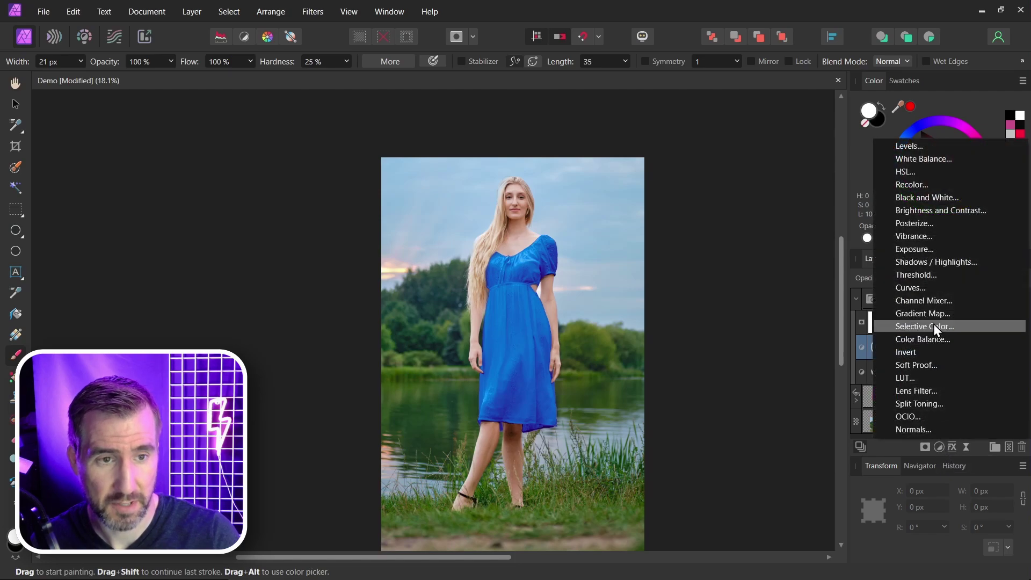
pyautogui.click(931, 288)
pyautogui.moveTo(302, 164); pyautogui.dragTo(298, 159)
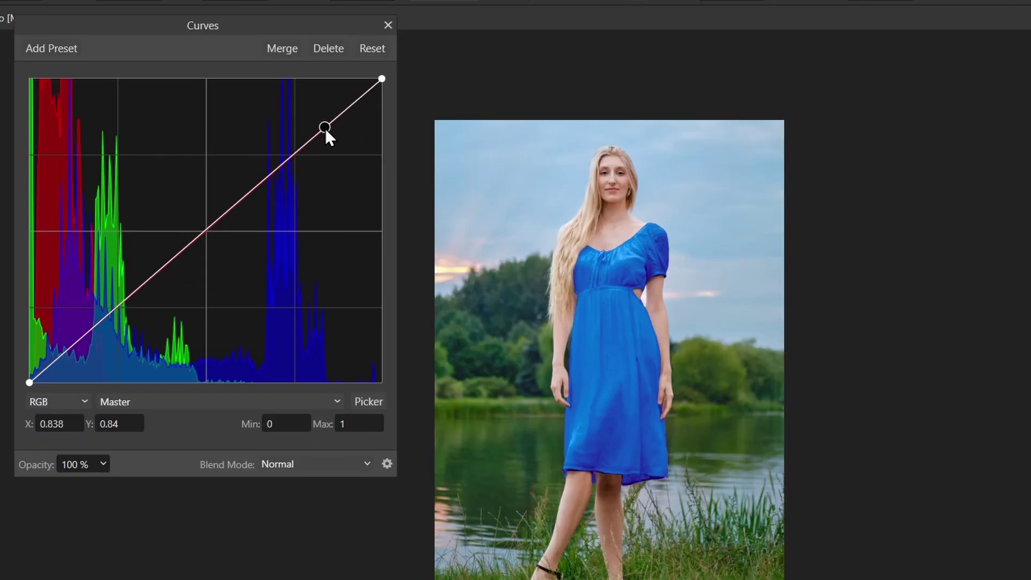
pyautogui.moveTo(320, 124); pyautogui.dragTo(319, 123)
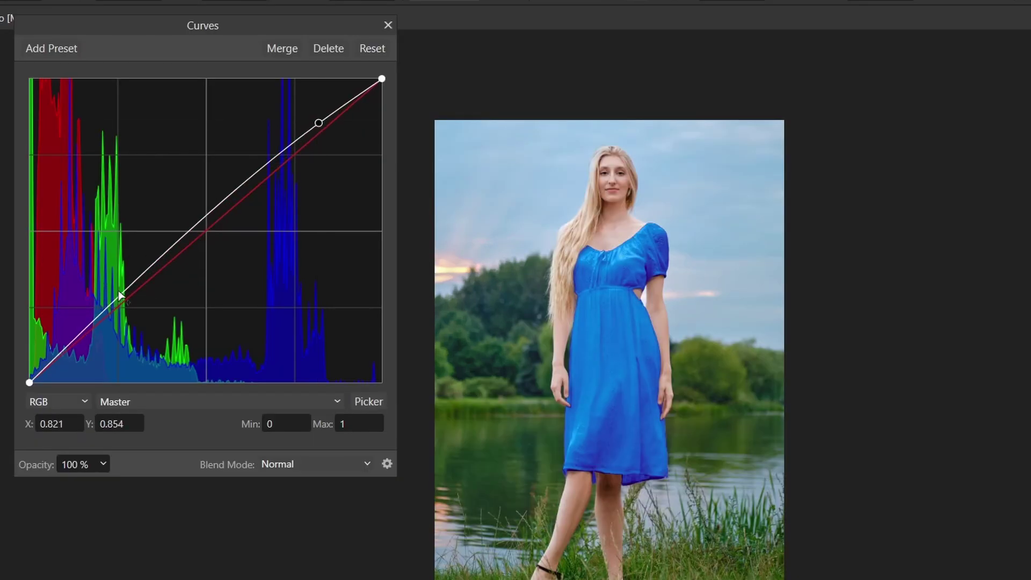
pyautogui.moveTo(122, 295); pyautogui.dragTo(135, 320)
pyautogui.click(388, 25)
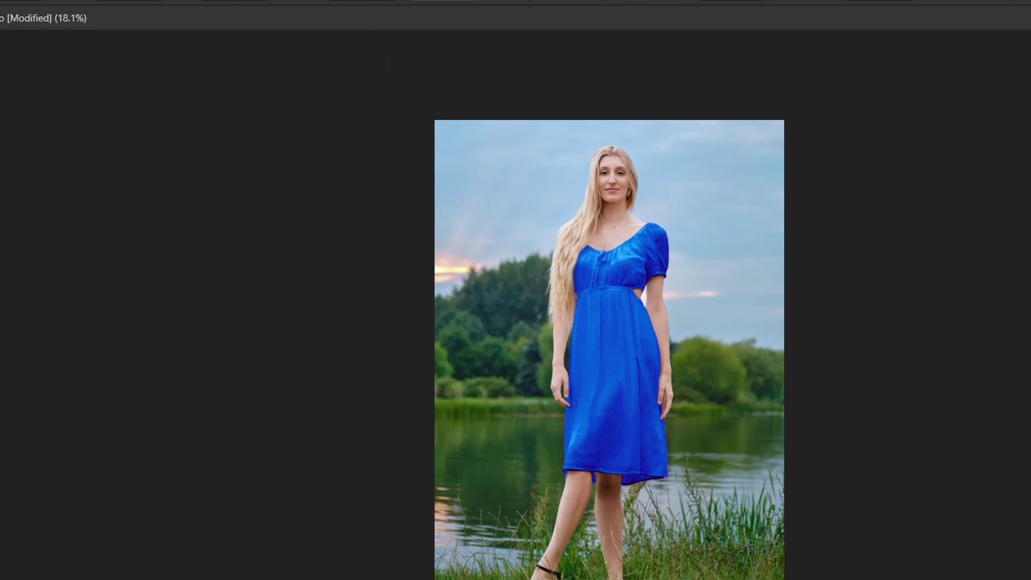